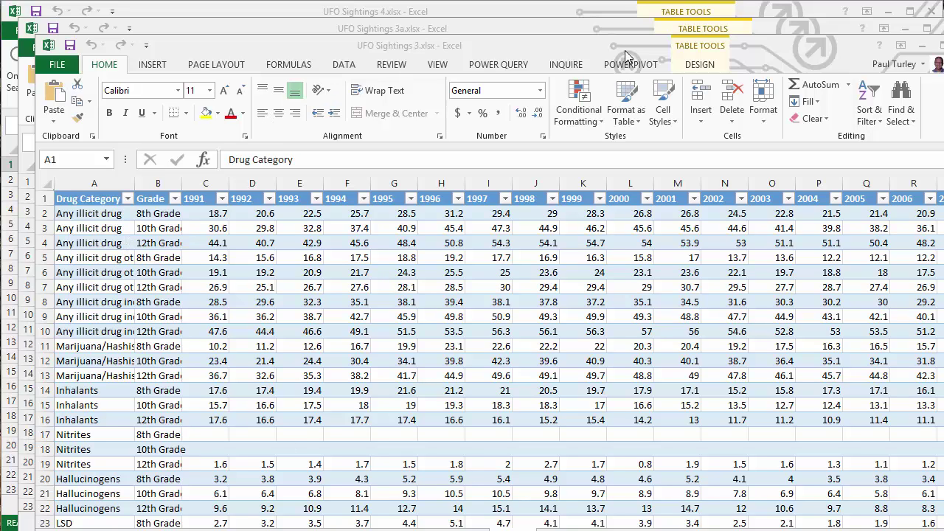
- Copy the whole drug use table from A1 to its last cell, then minimize UFO Sightings 3 and 3a
key(ctrl+a)
drag(620, 52, 600, 28)
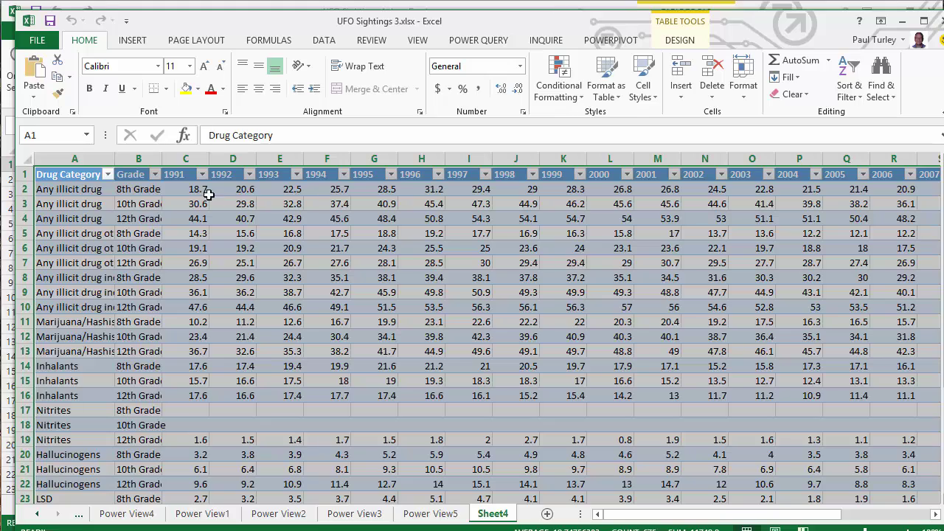
click(94, 177)
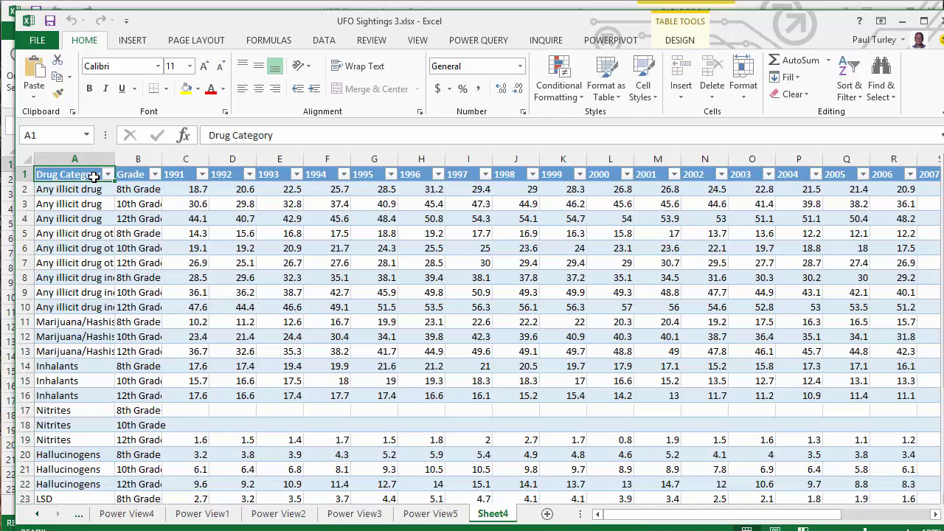
key(ctrl+shift+End)
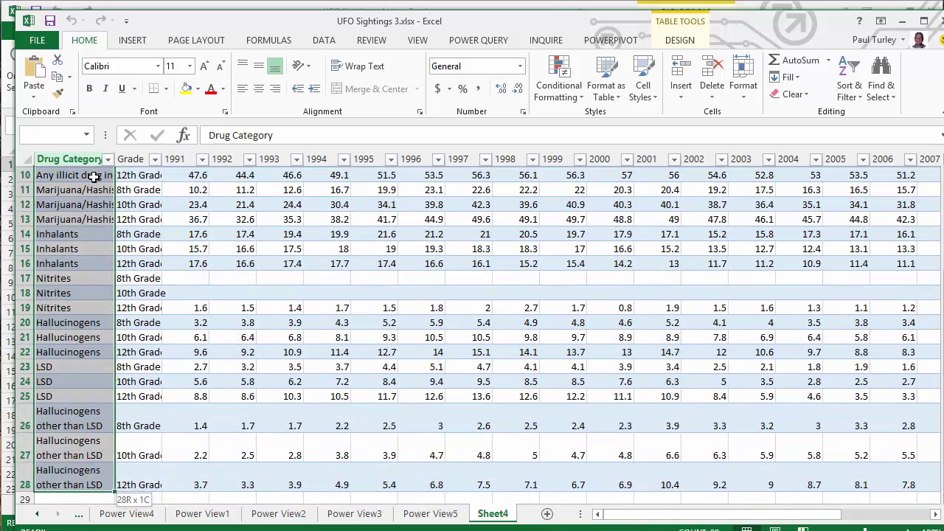
key(ctrl+c)
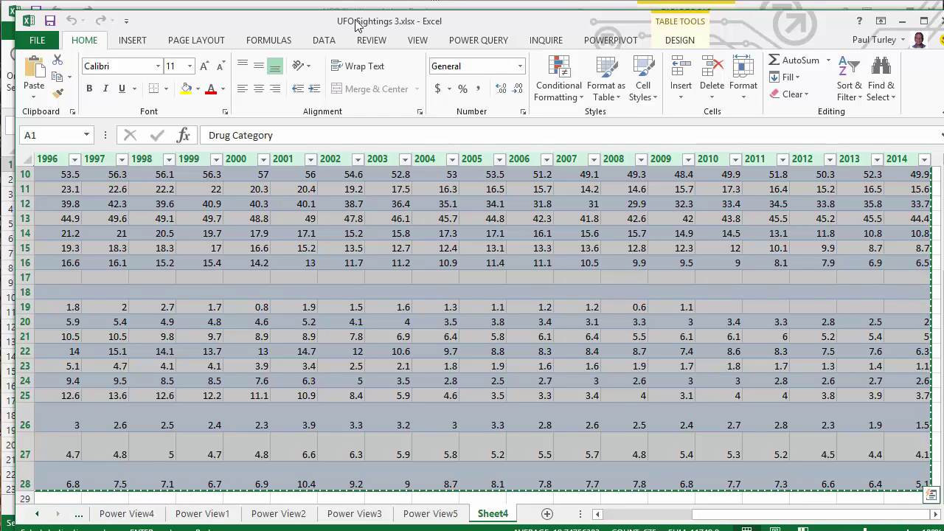
click(906, 23)
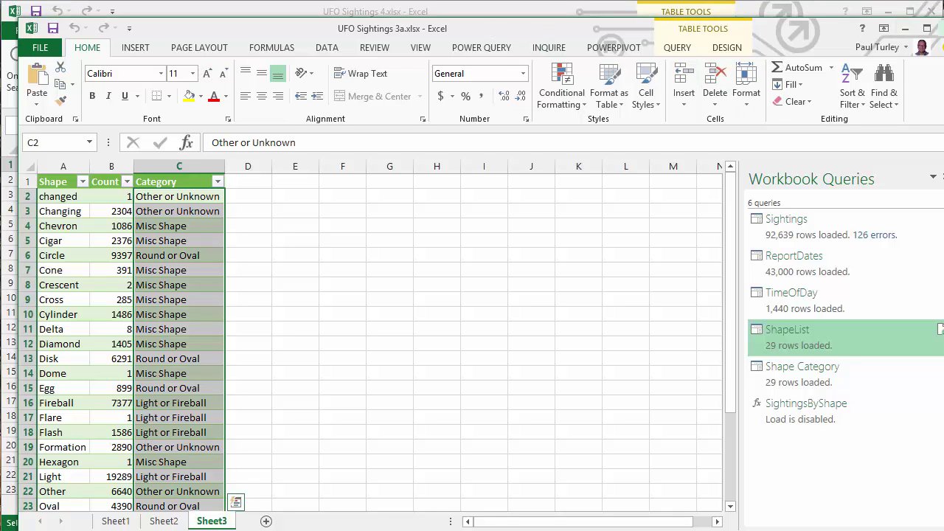
click(906, 28)
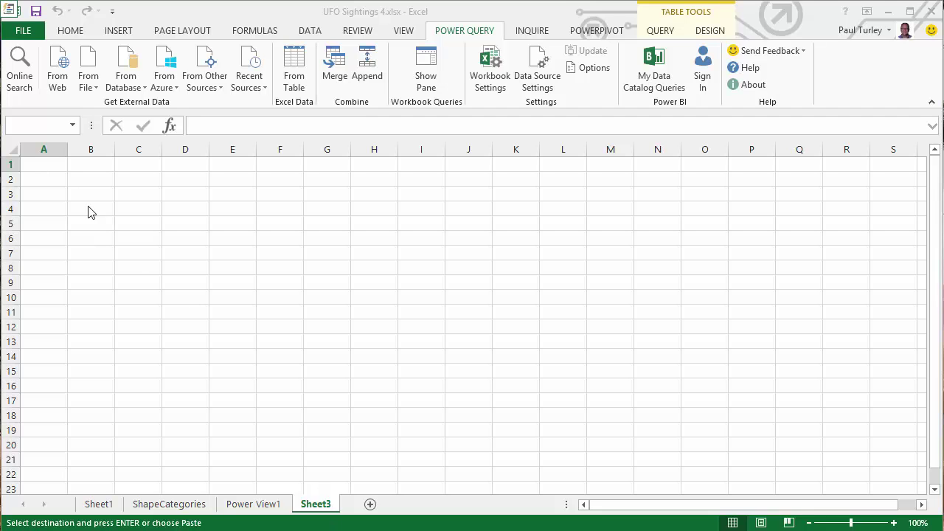
- Paste the drug use table at A1 of Sheet3 and autofit the Drug Category and Grade columns
click(44, 166)
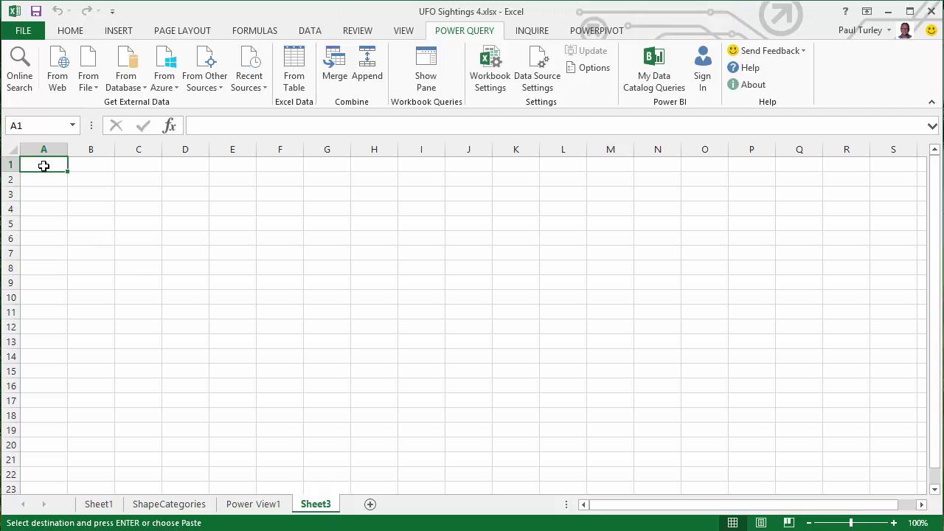
key(ctrl+v)
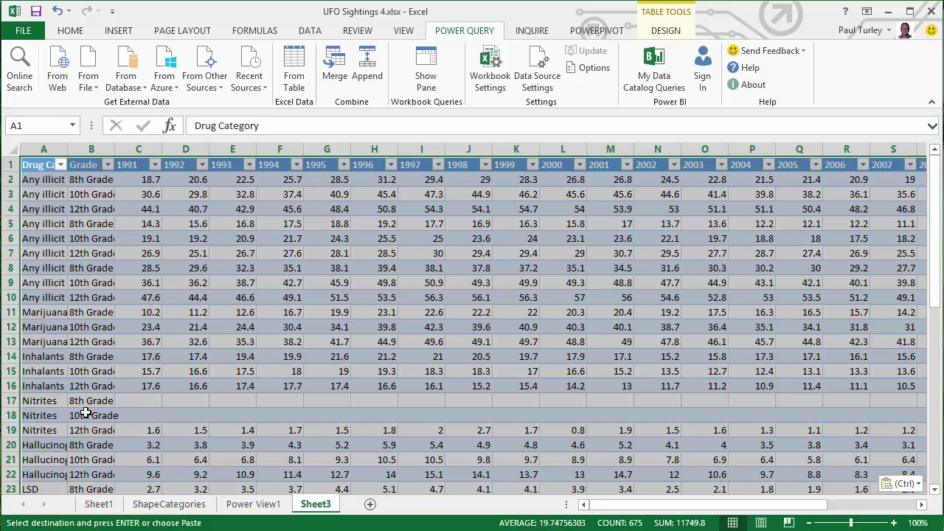
double_click(67, 149)
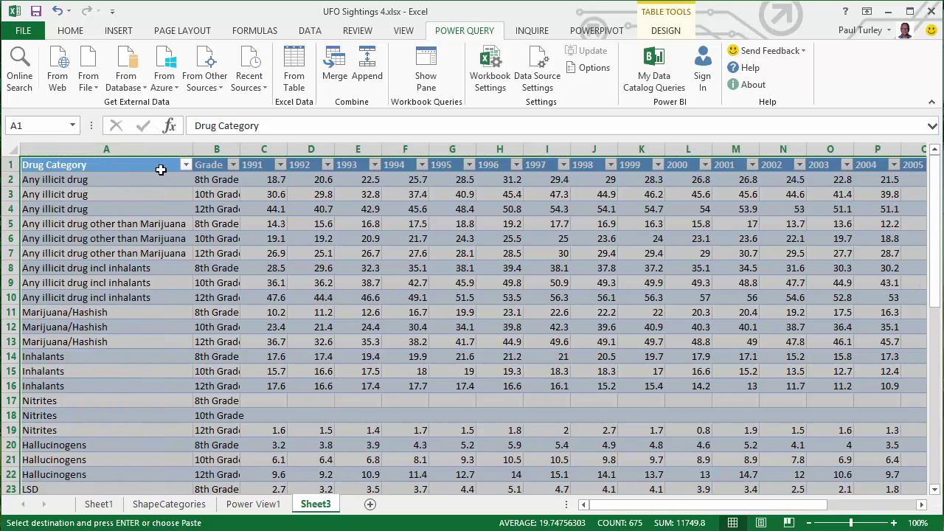
double_click(240, 150)
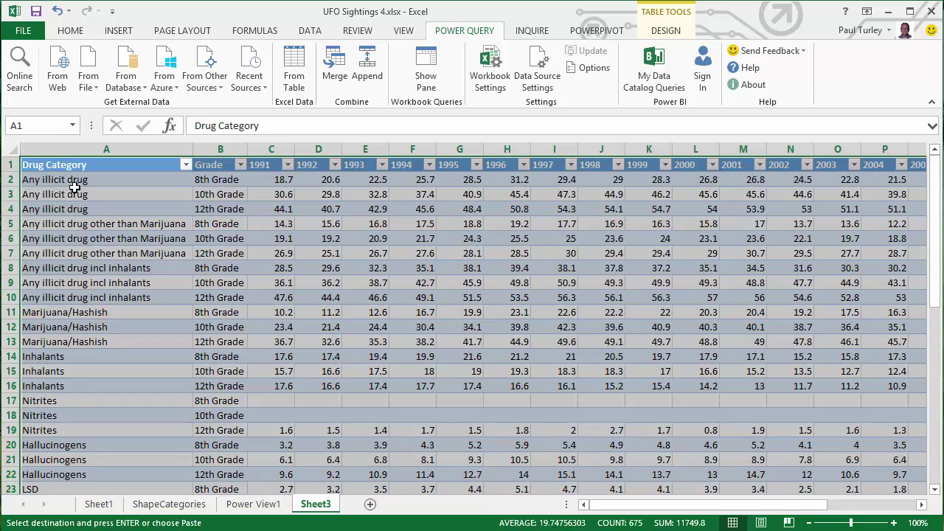
- Create a Power Query from the pasted drug use table
click(61, 166)
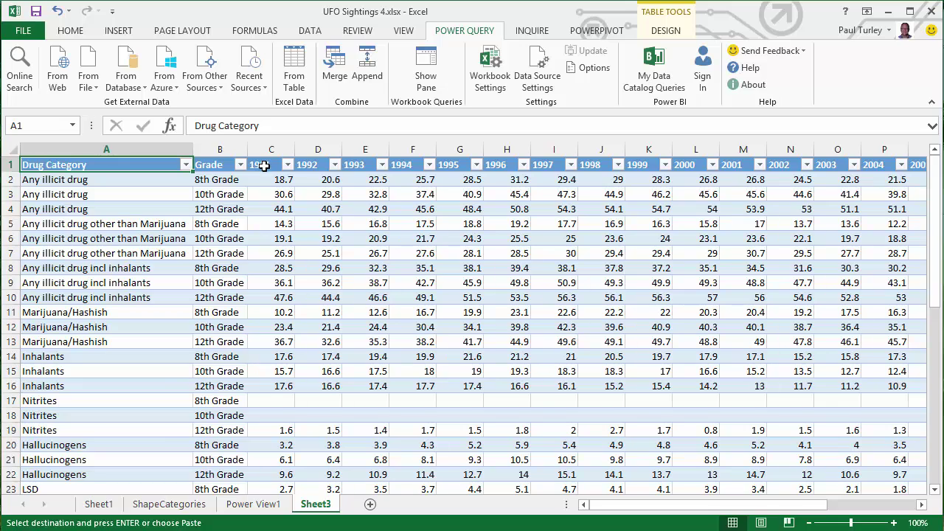
click(181, 249)
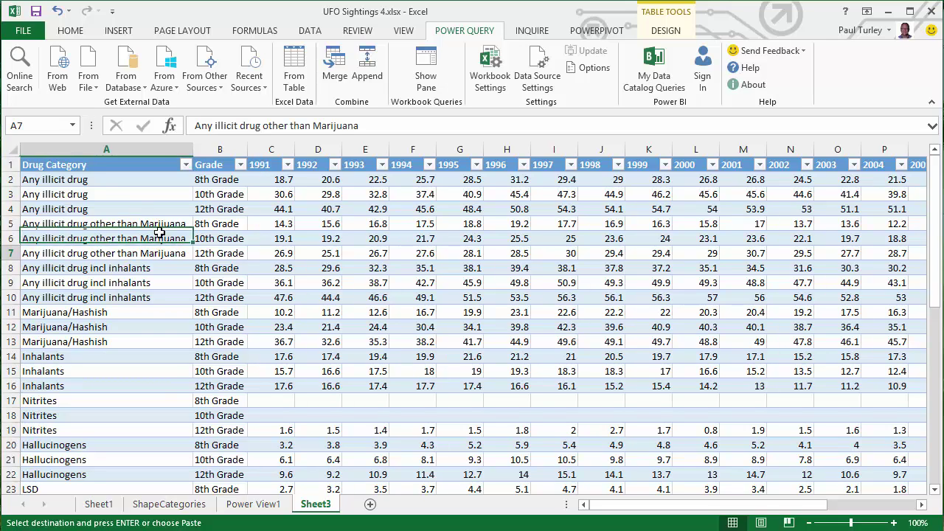
click(106, 165)
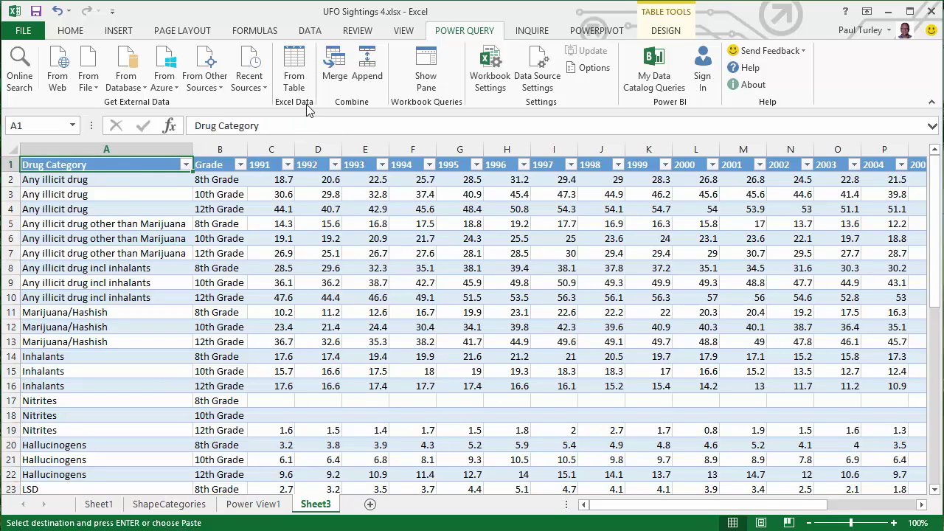
click(300, 73)
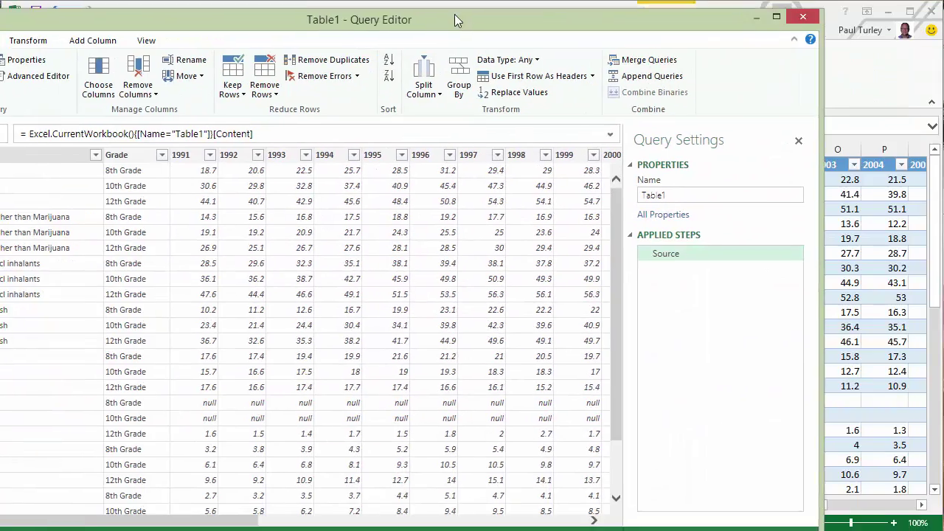
- Rename the query from Table1 to Drug Use
drag(454, 14, 526, 4)
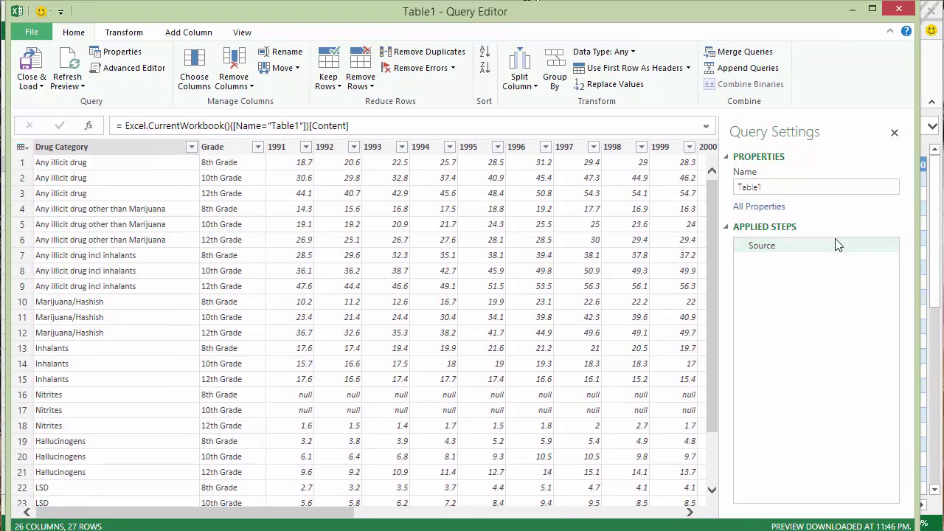
click(788, 186)
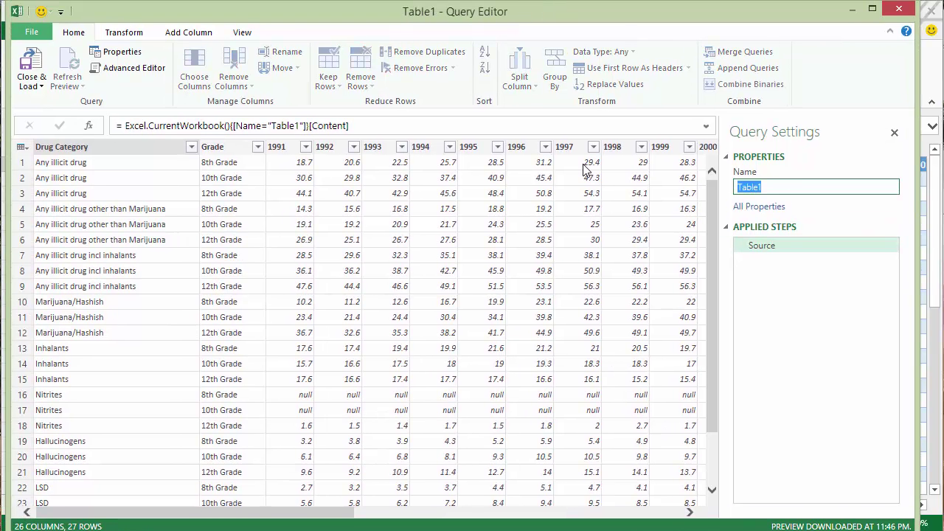
text(Drug Use)
key(Return)
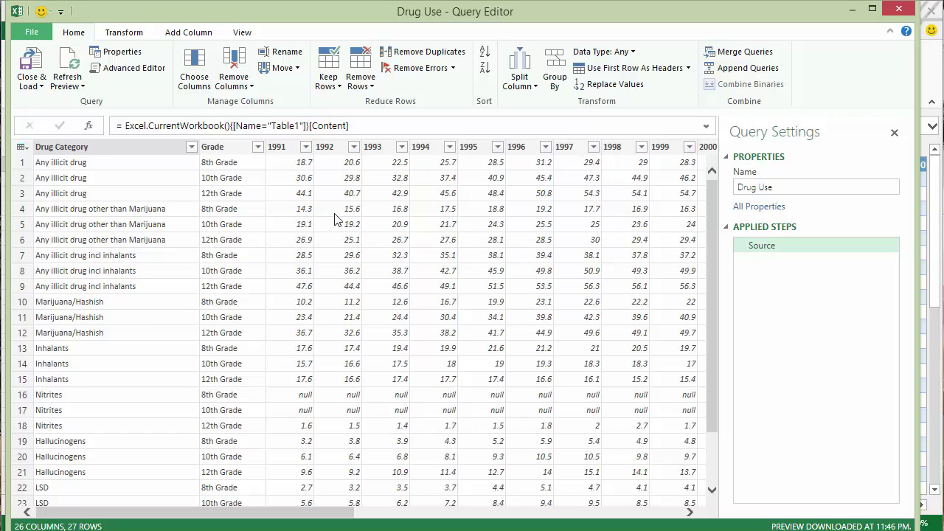
- Select every year column from 1991 through 2014
click(287, 147)
click(72, 151)
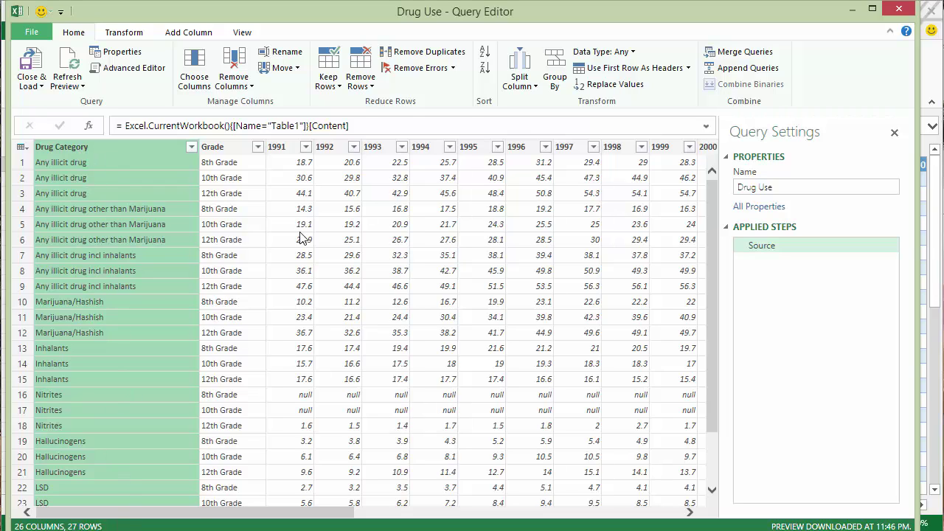
click(244, 148)
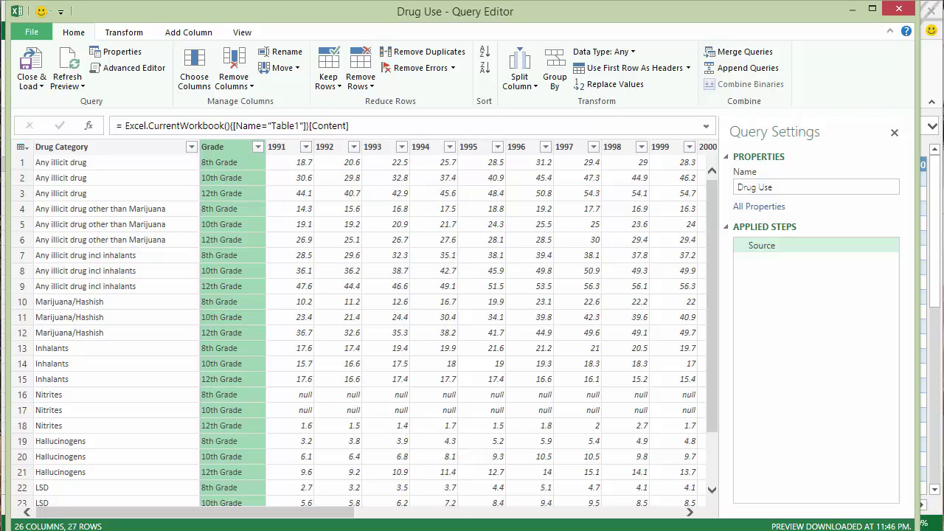
click(284, 151)
click(326, 149)
click(381, 152)
click(472, 151)
click(291, 148)
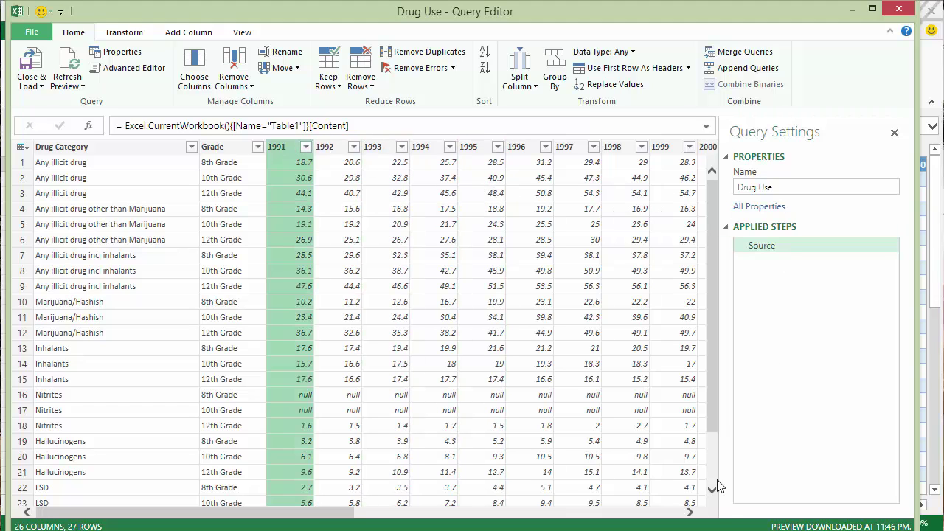
click(679, 516)
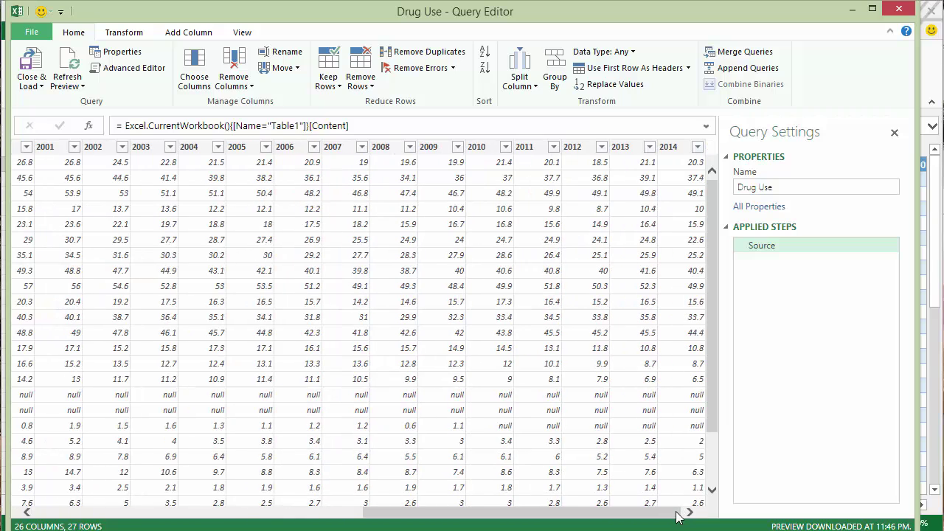
shift+click(679, 147)
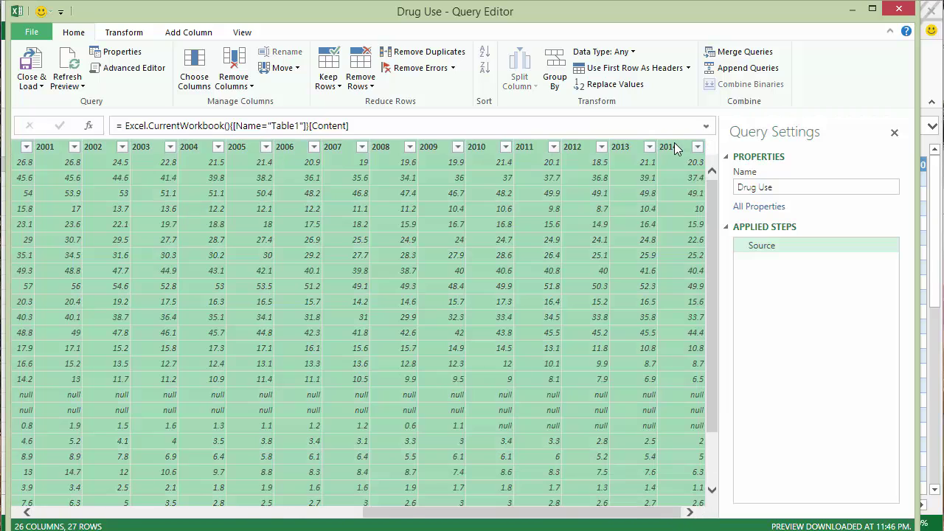
drag(498, 516, 187, 514)
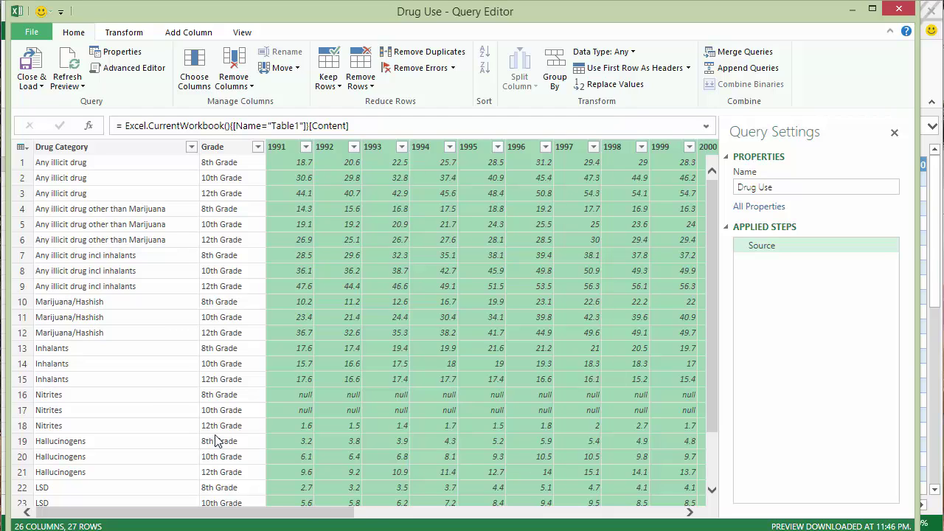
click(121, 34)
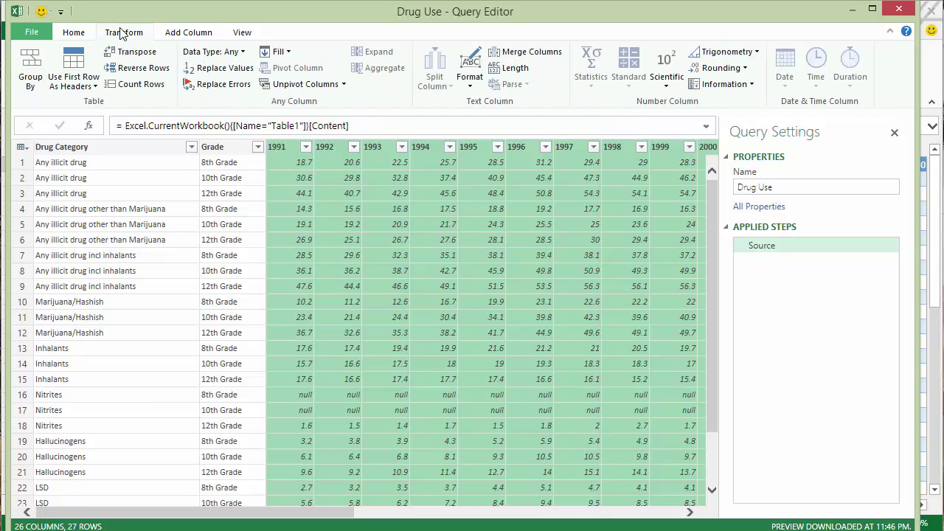
- Unpivot the year columns, rename Attribute to Year, and load Drug Use into the workbook
click(304, 84)
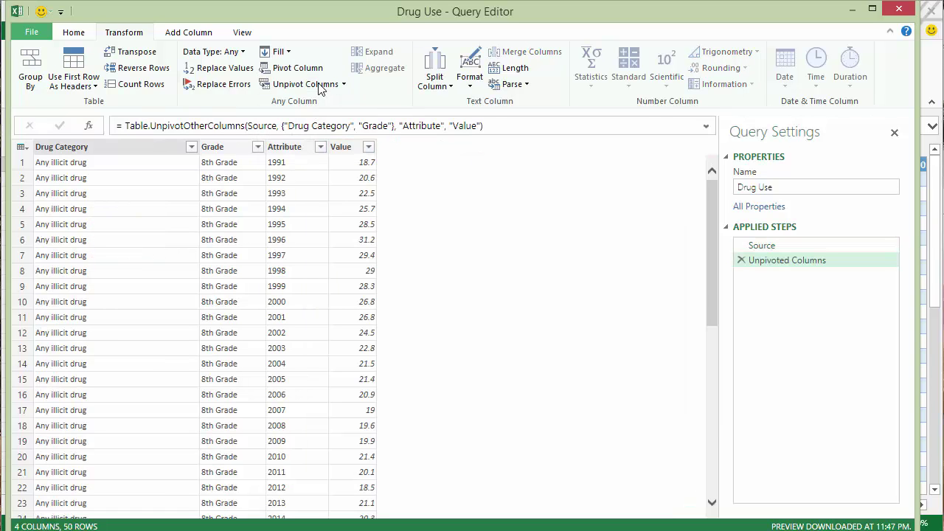
click(295, 148)
text(Ye)
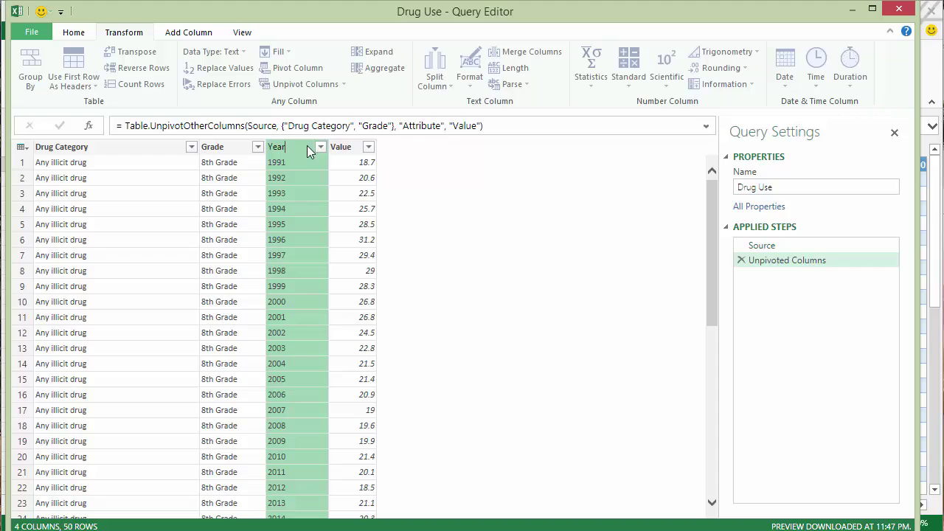
text(ar)
key(Return)
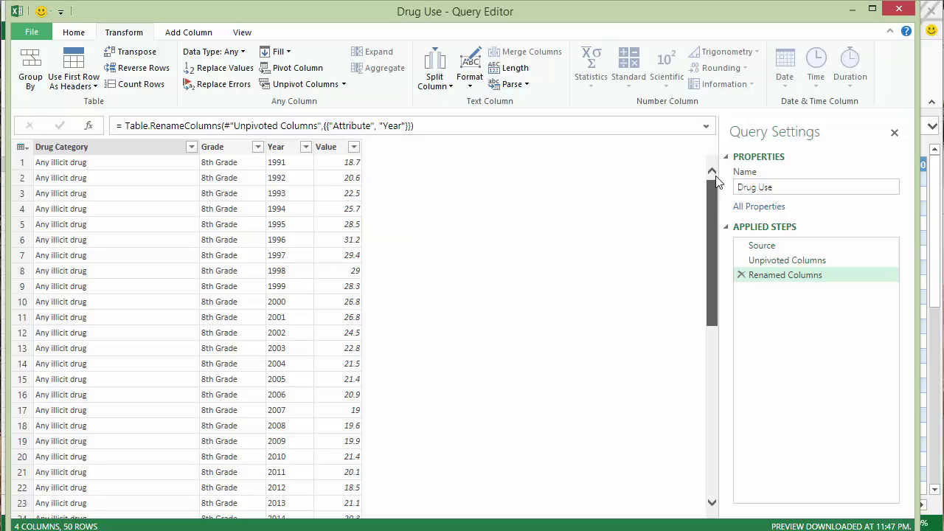
click(74, 32)
click(34, 59)
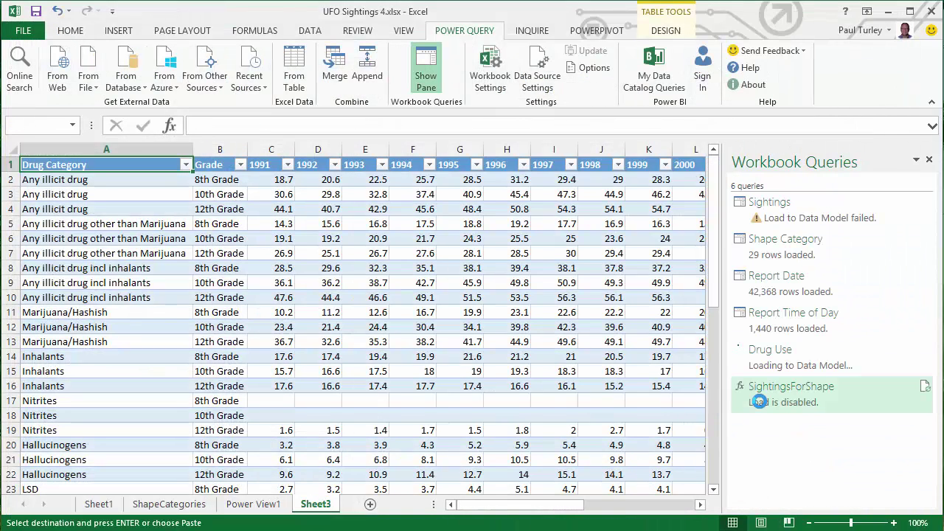
- Open the PowerPivot data model in Diagram View and go to the Drug Use table's data rows
mouse_move(759, 401)
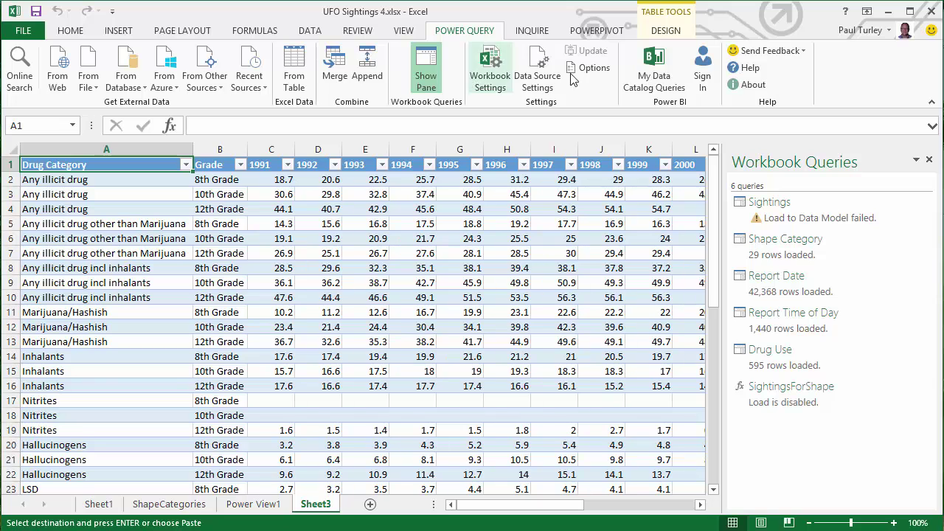
click(602, 31)
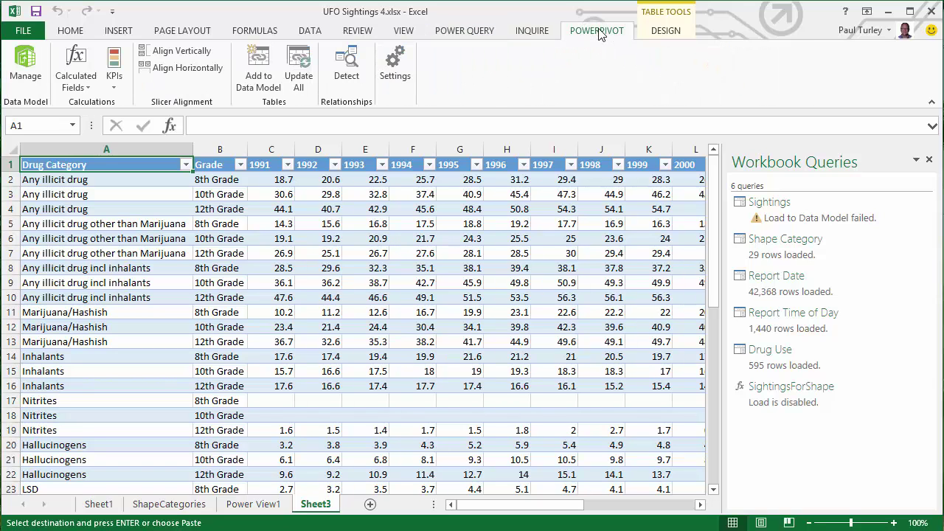
click(22, 70)
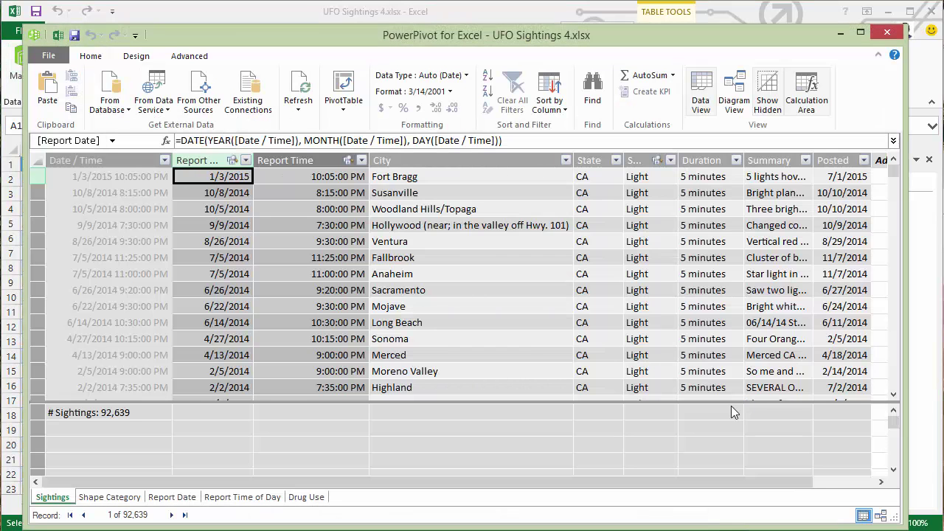
click(881, 516)
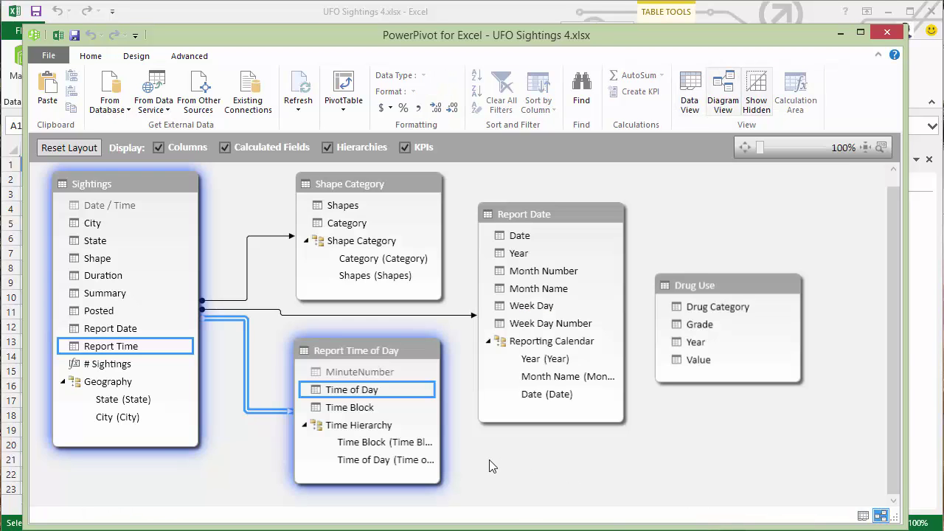
right_click(720, 286)
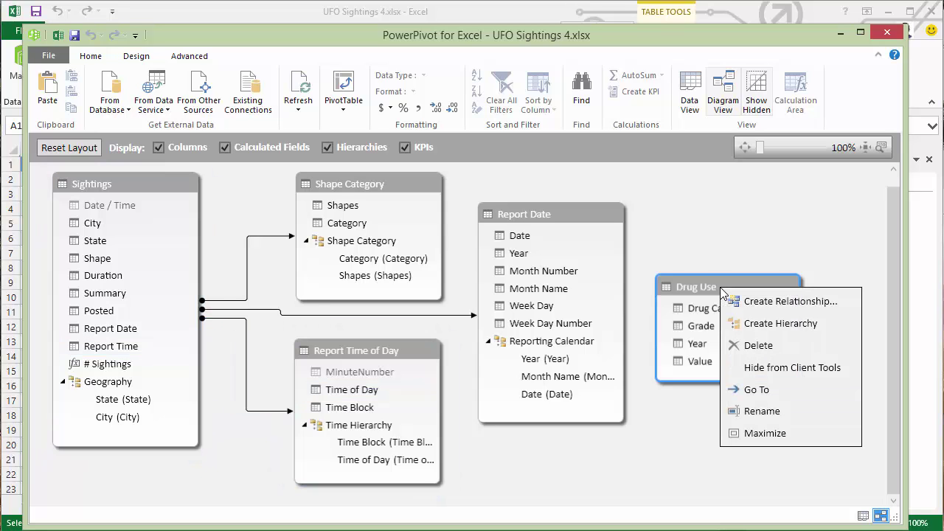
click(765, 391)
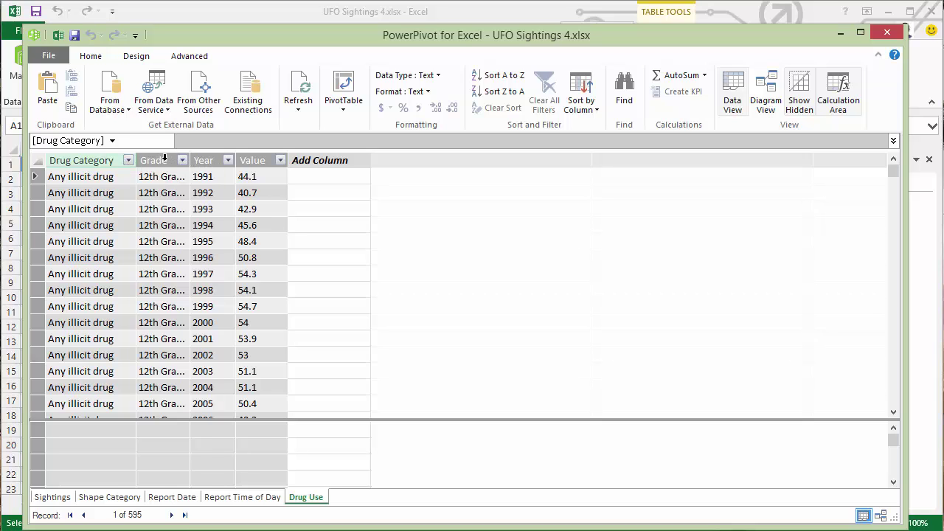
- Set the Year column to Whole Number with Summarize By set to Do not summarize
click(214, 160)
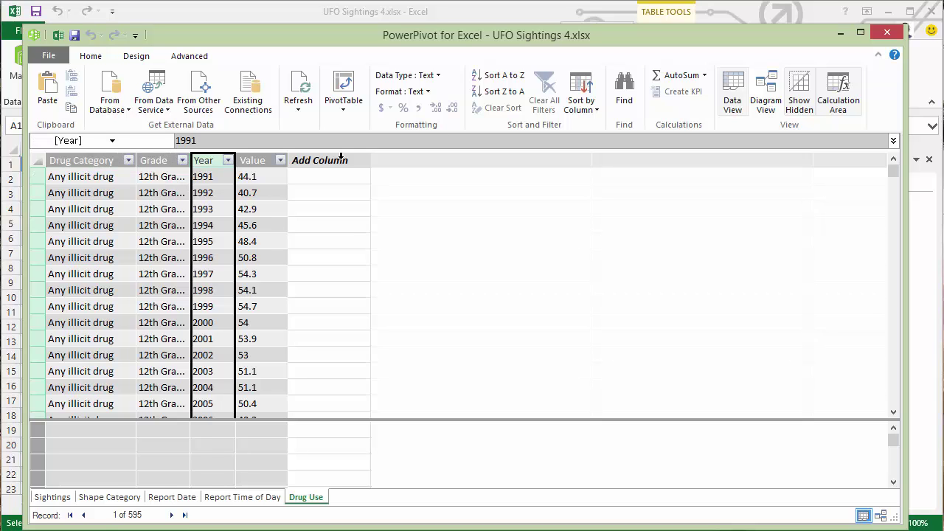
click(433, 79)
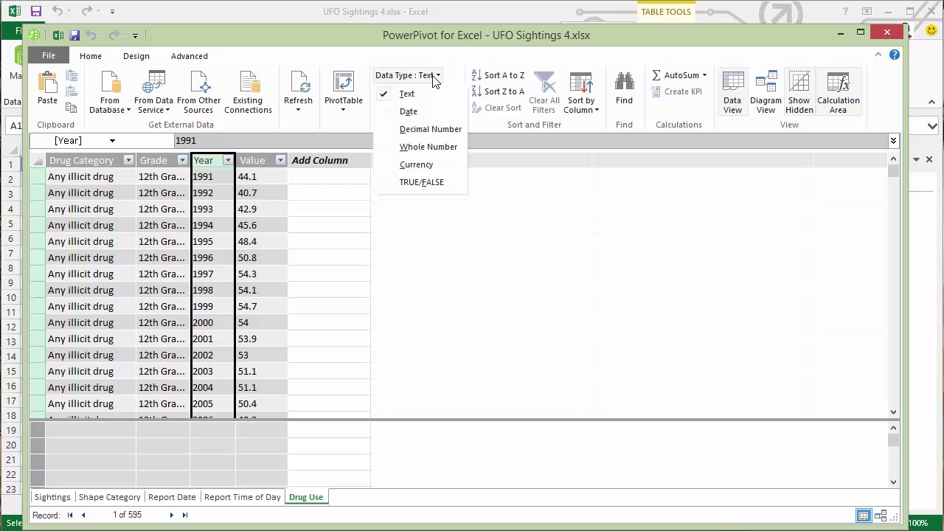
click(437, 150)
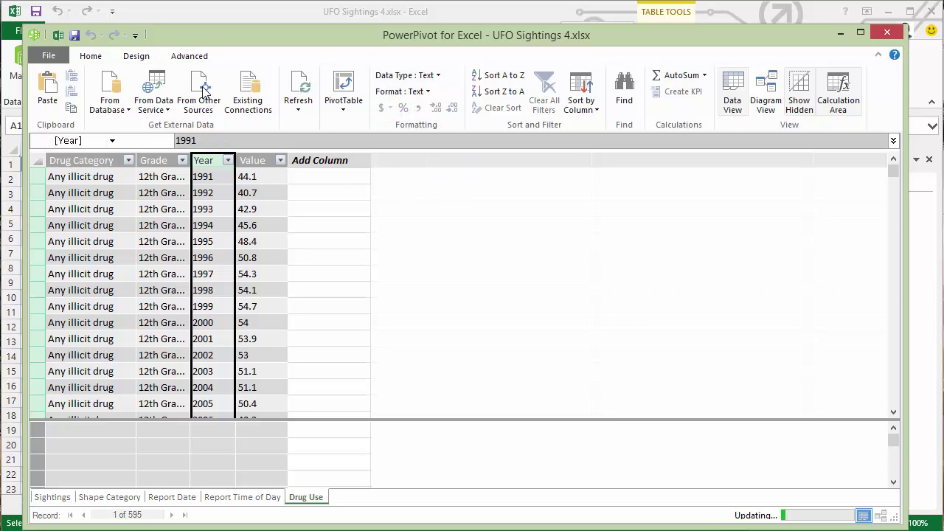
click(191, 57)
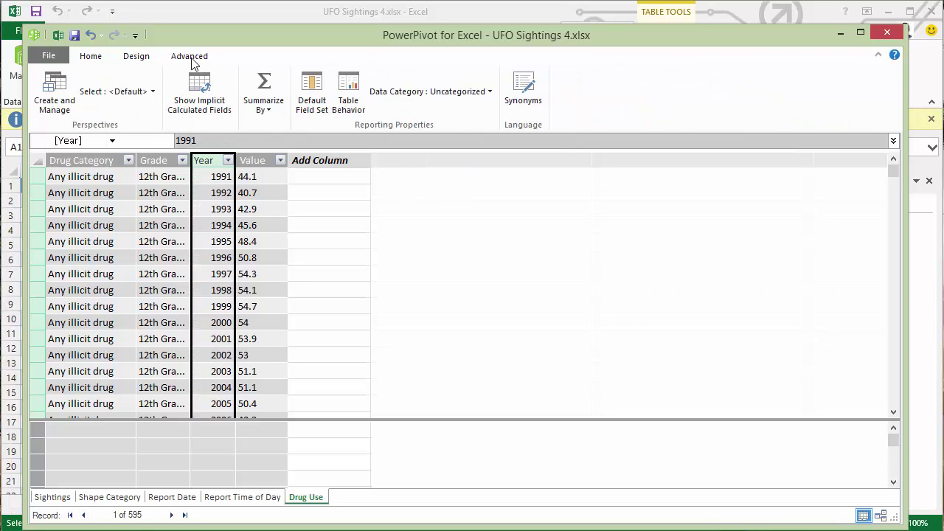
click(267, 109)
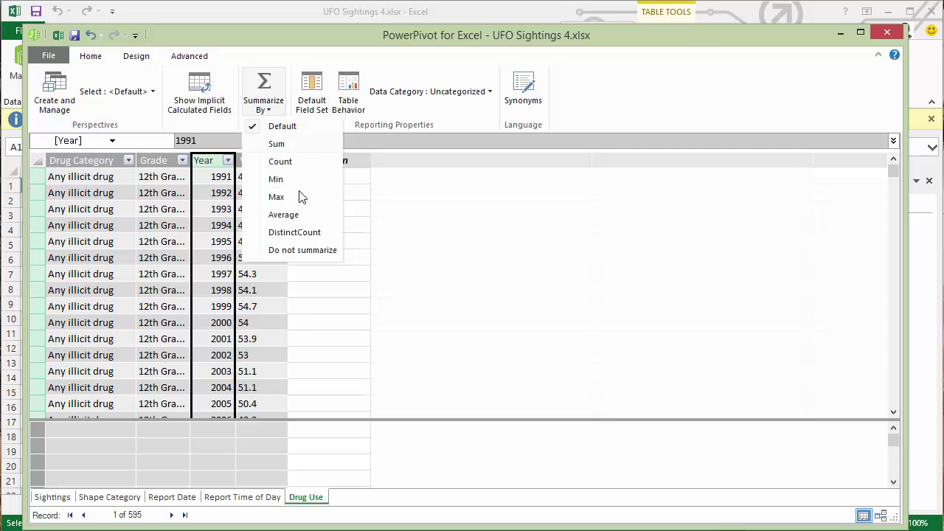
click(303, 252)
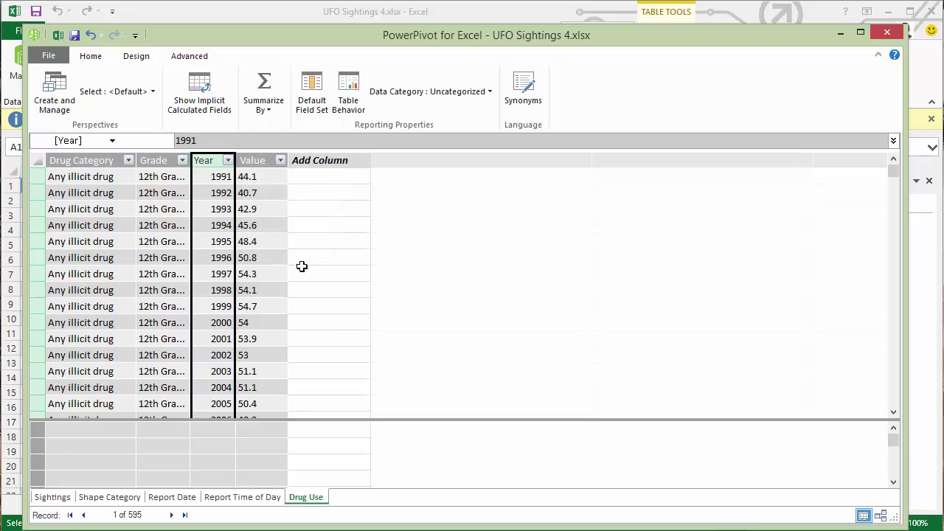
- Return to Diagram View and inspect the Value and Year fields of Drug Use
click(881, 515)
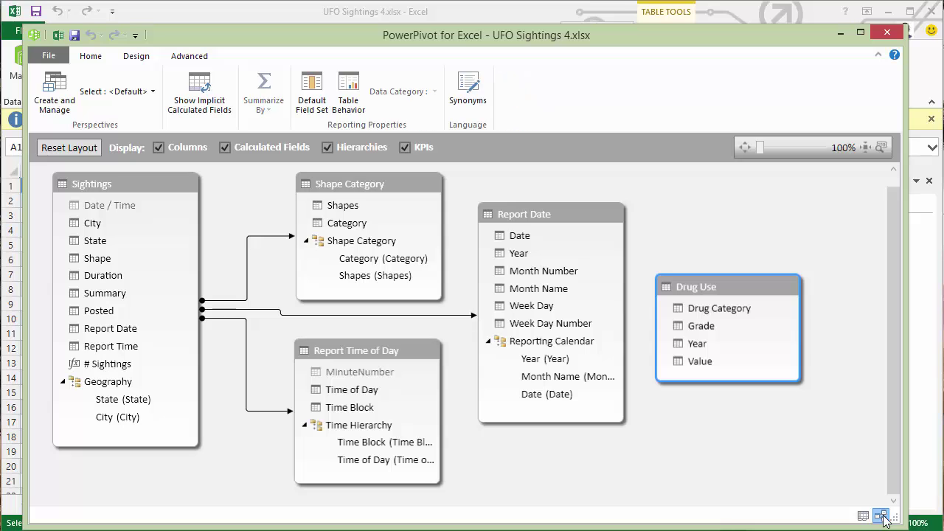
click(706, 360)
click(709, 342)
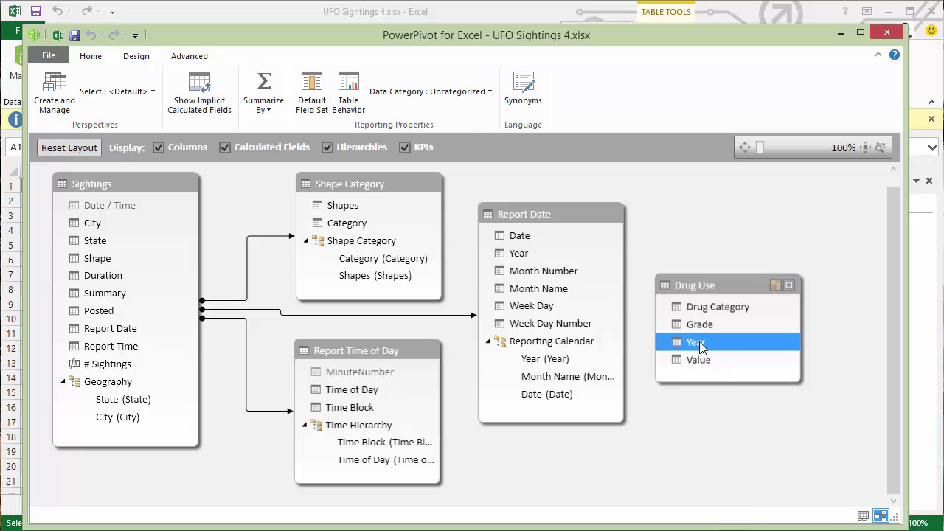
drag(698, 341, 528, 258)
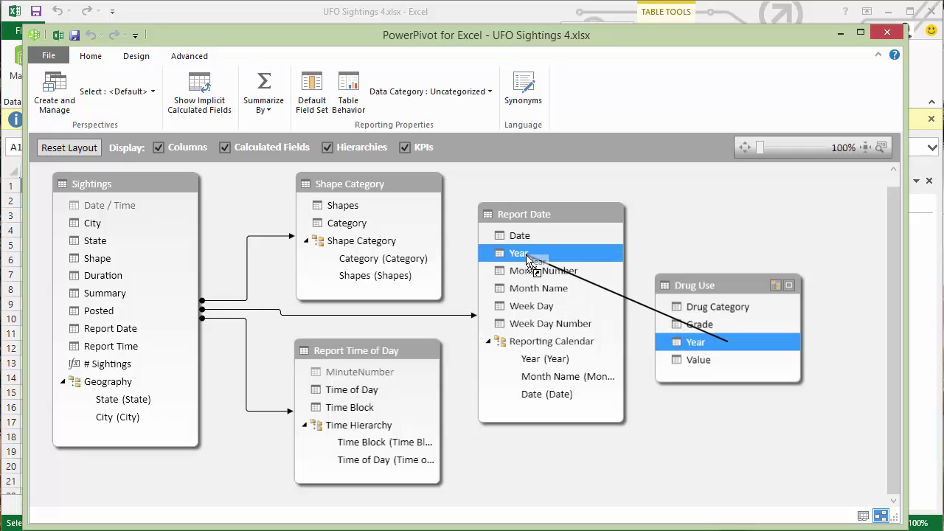
drag(528, 258, 528, 258)
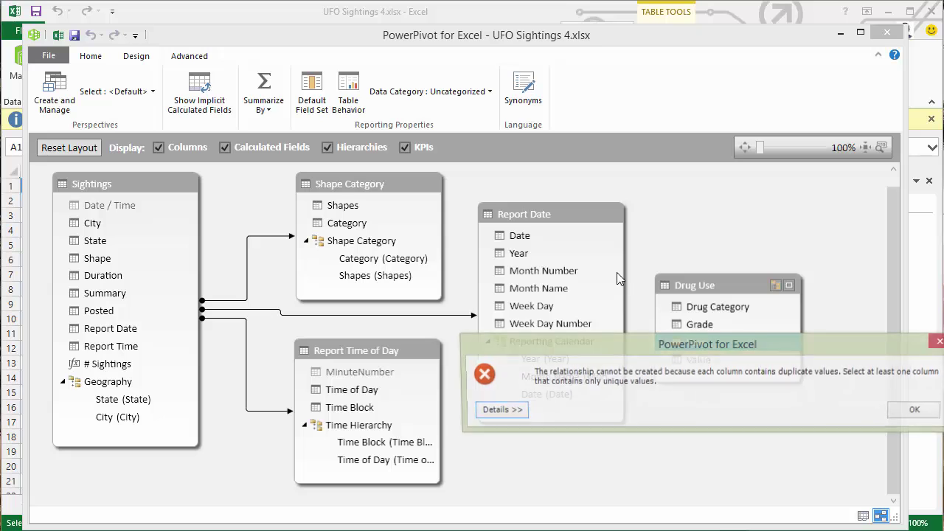
click(920, 412)
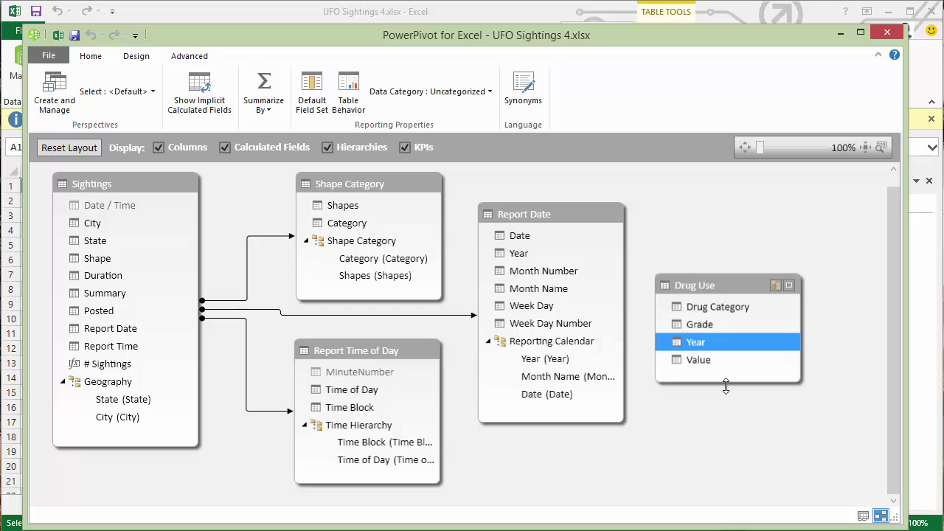
drag(725, 385, 726, 403)
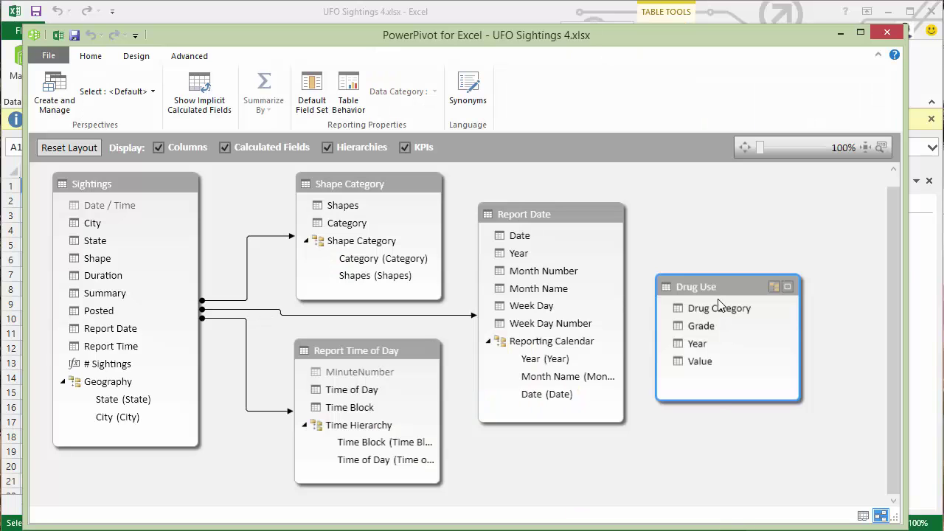
- Open Drug Use's data rows and name the new column after Value 'First Date of Year'
right_click(720, 284)
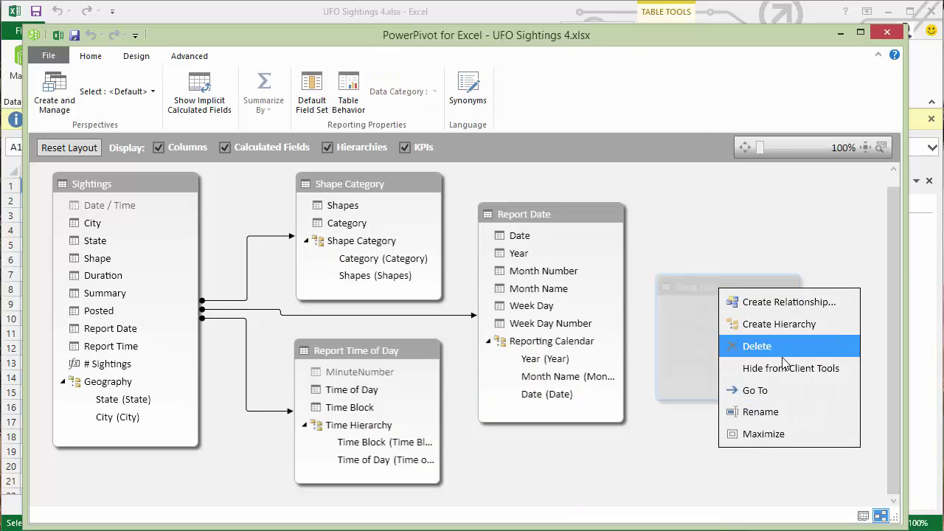
click(762, 390)
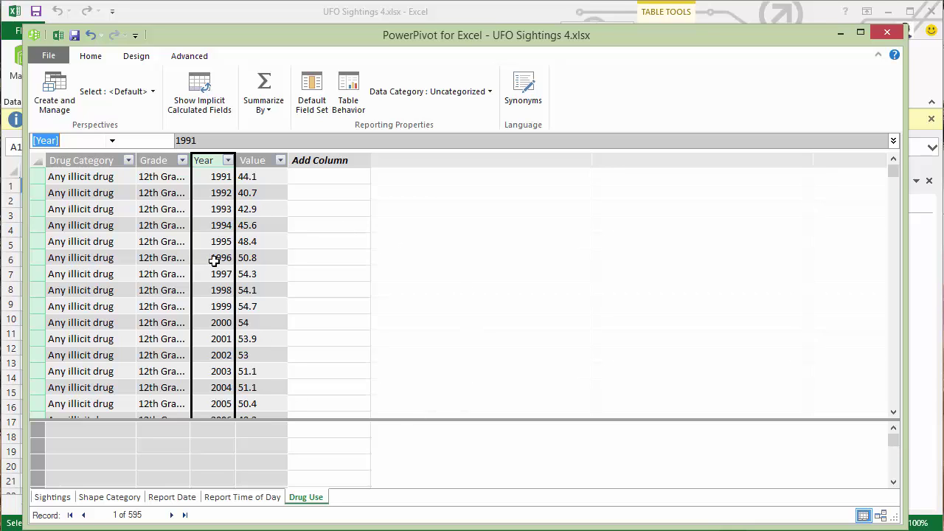
click(326, 171)
double_click(358, 162)
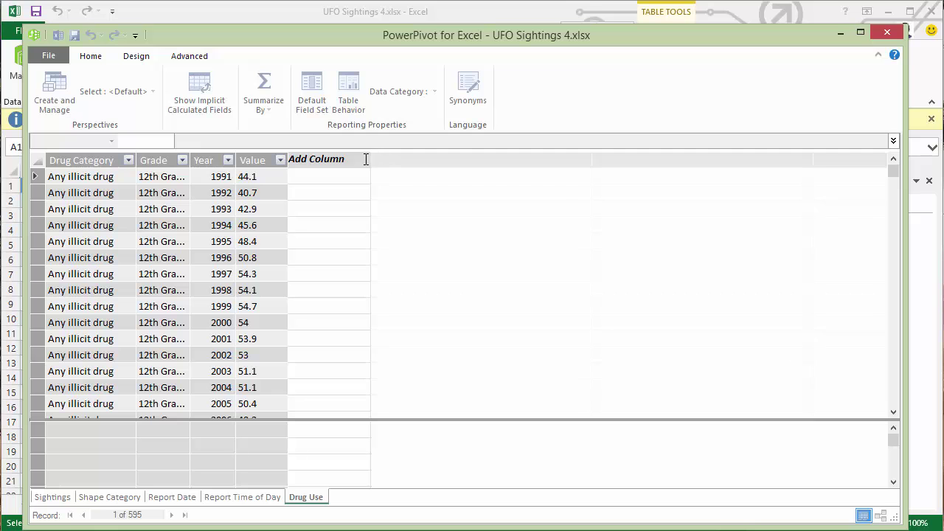
double_click(369, 157)
drag(371, 155, 222, 155)
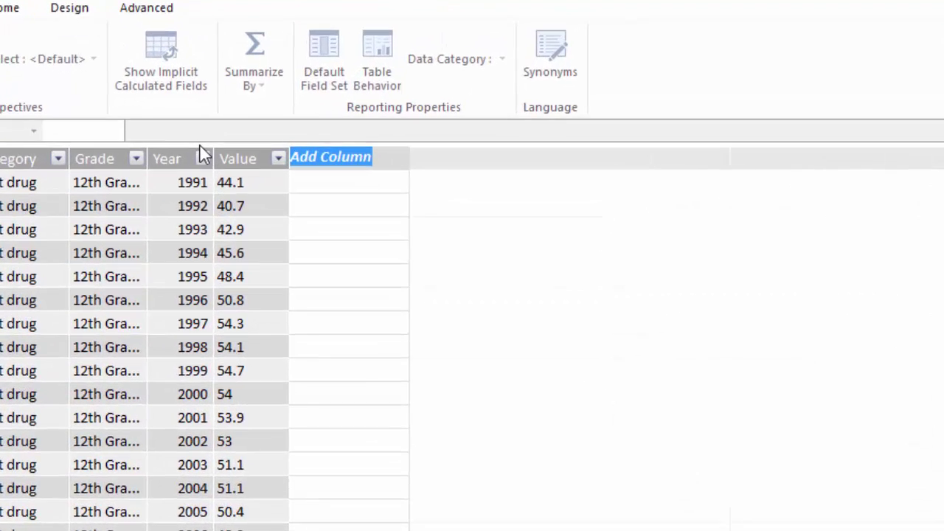
text(Fir)
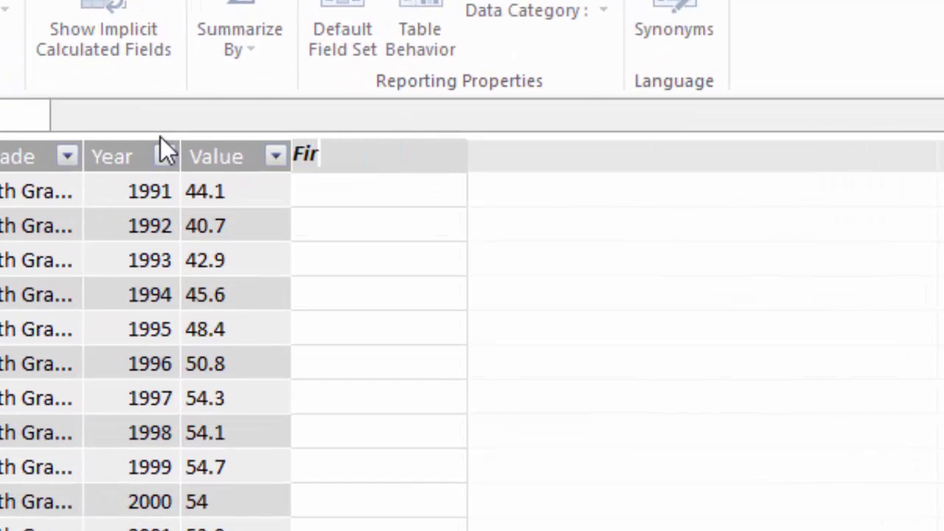
text(st Date o)
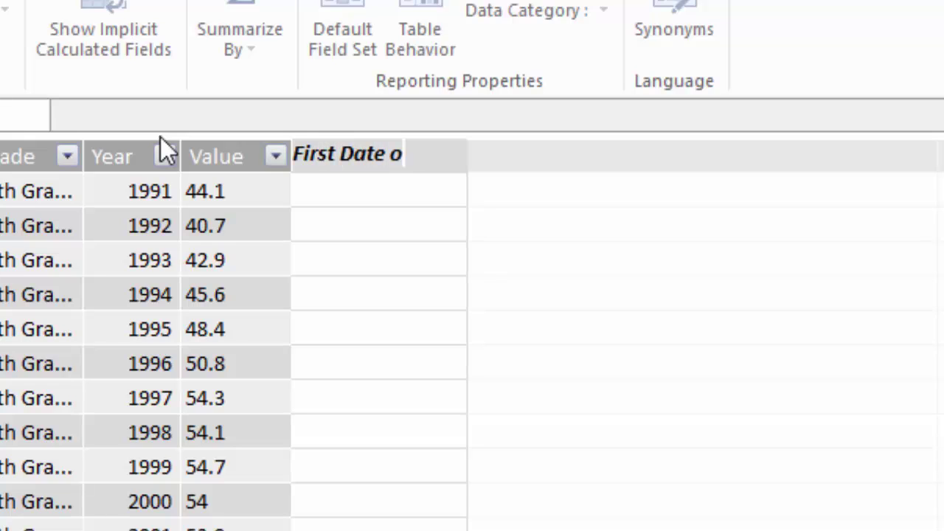
text(f Year)
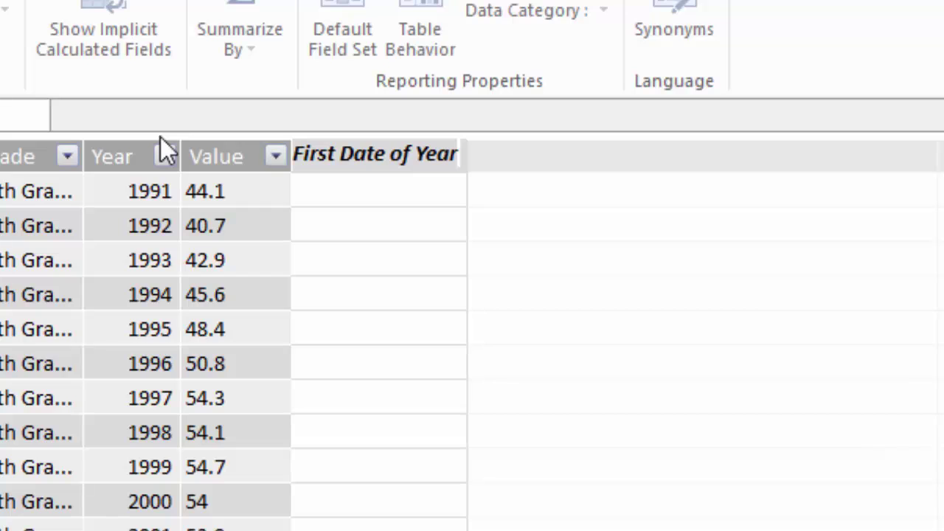
key(Return)
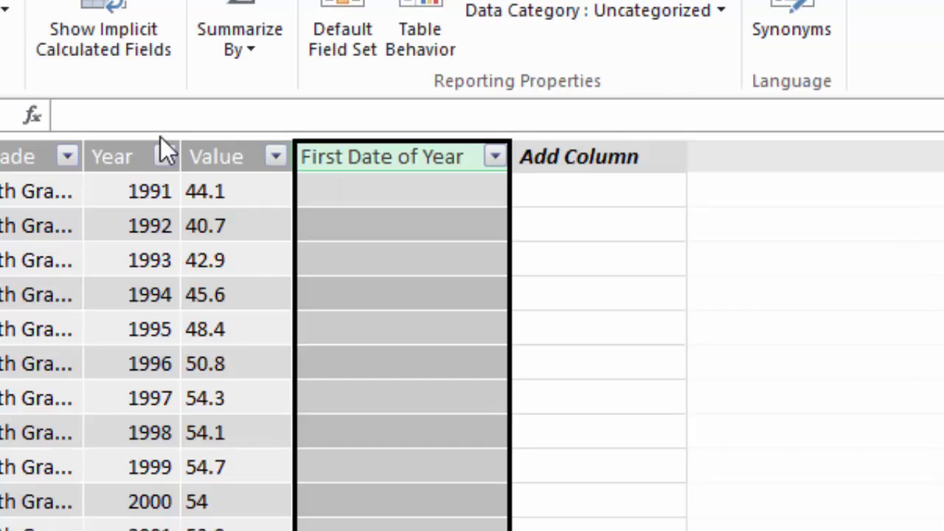
- Enter =DATE([Year], 1, 1) as the First Date of Year column formula
click(422, 193)
text(=)
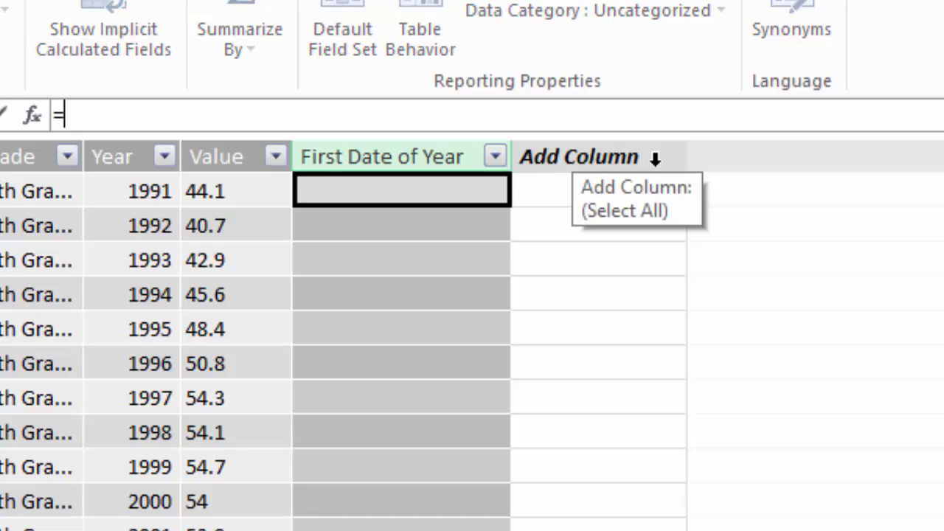
text(D)
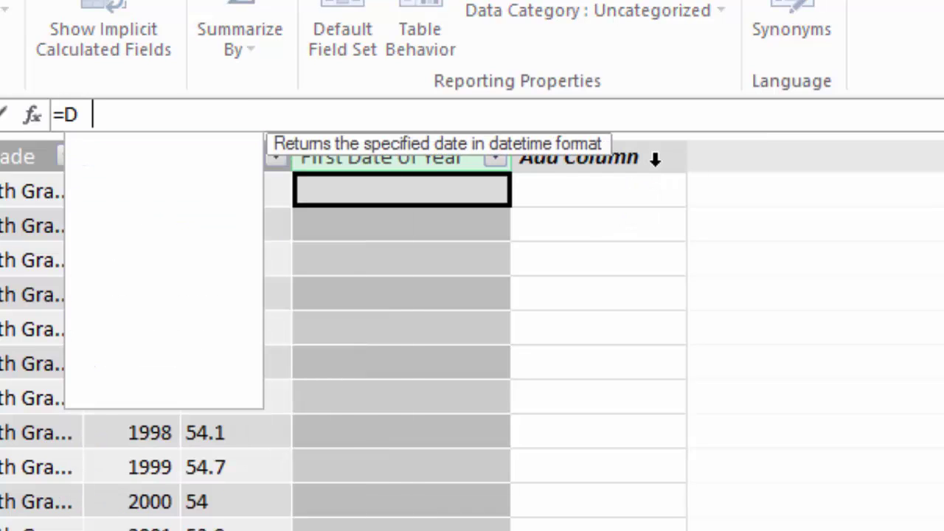
key(Tab)
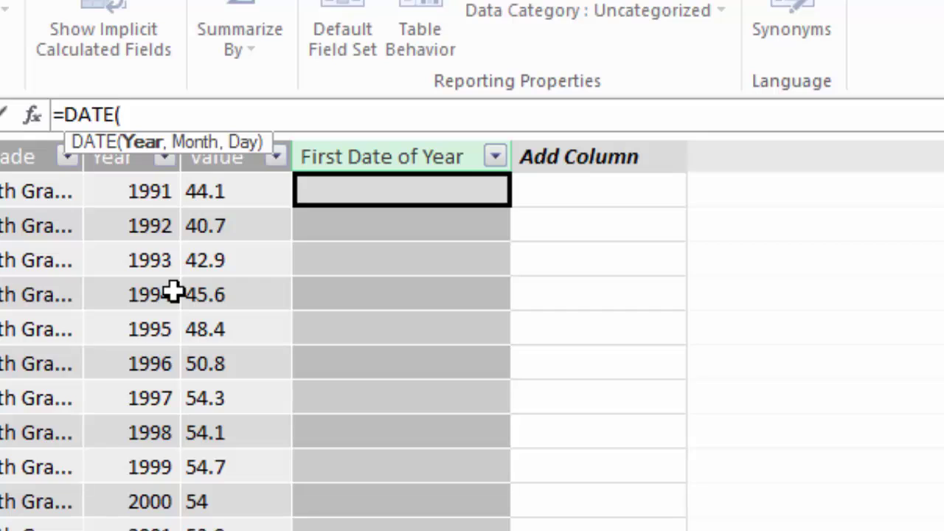
click(152, 191)
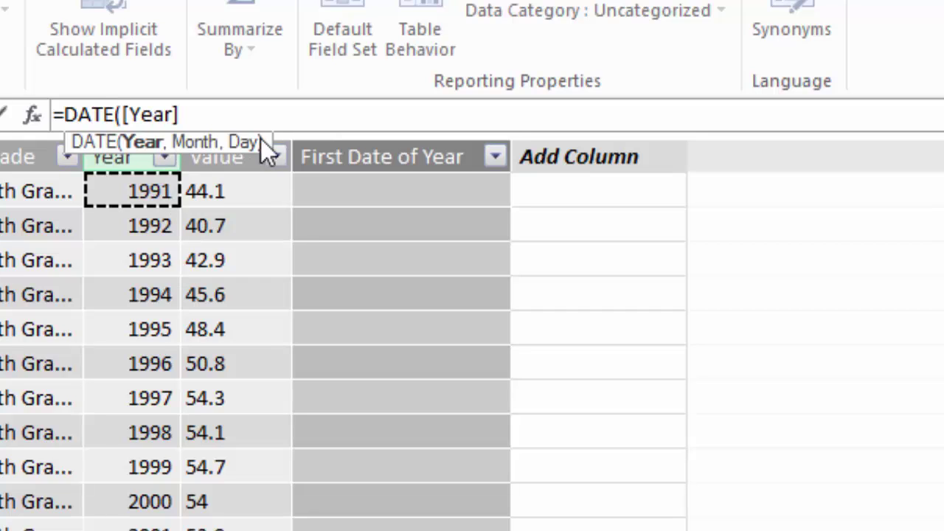
click(208, 114)
text(, 1, 1,)
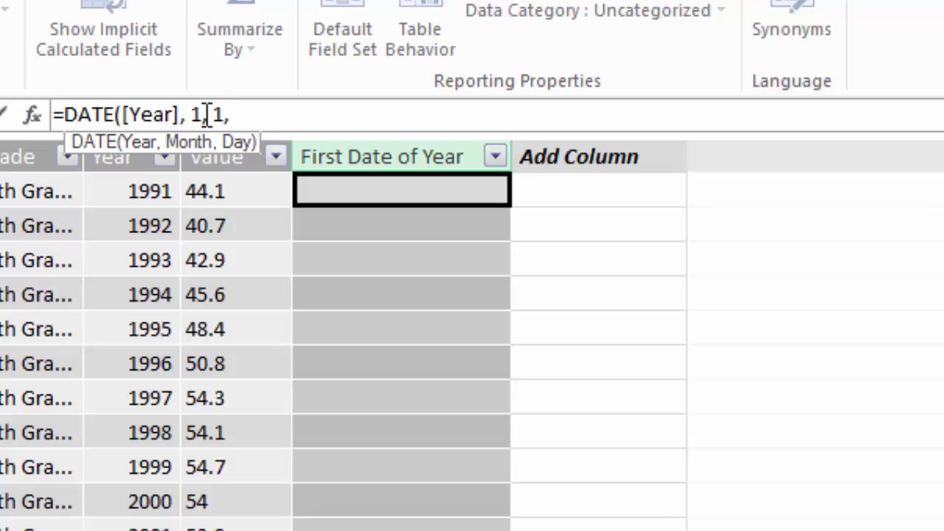
key(BackSpace)
text())
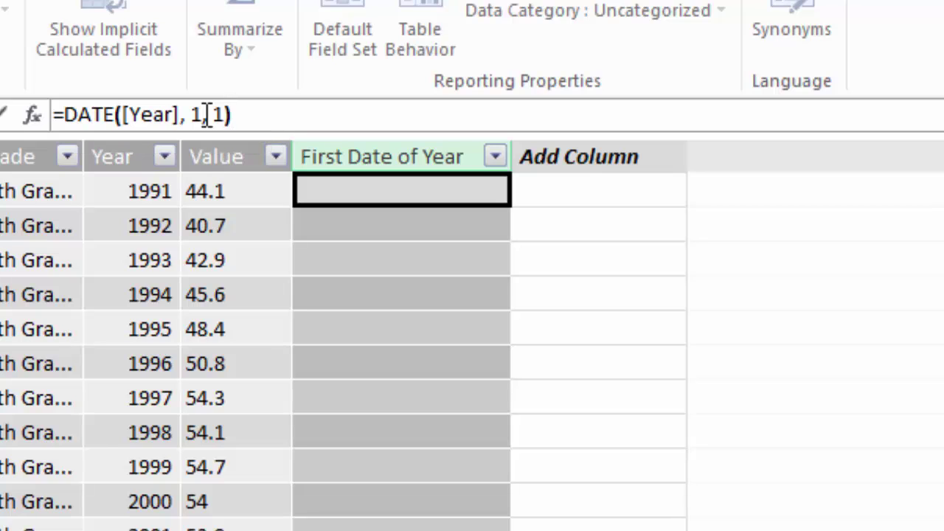
key(Return)
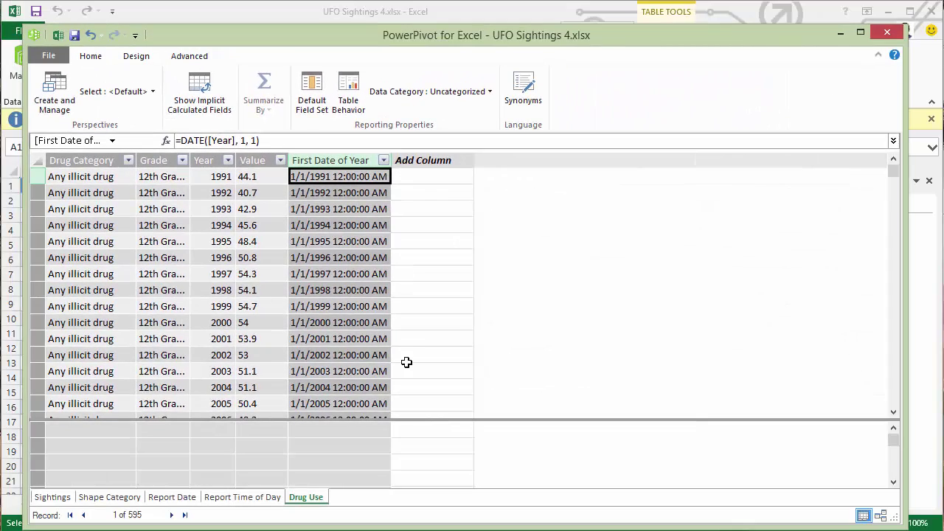
click(332, 160)
- Format First Date of Year as short 3/14/2001 dates, narrow the column, and switch to Diagram View
click(99, 58)
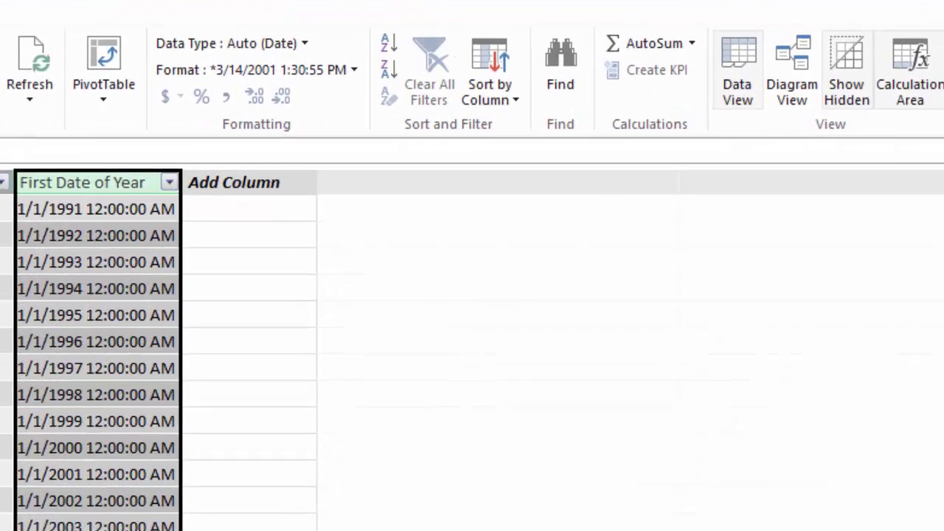
click(472, 88)
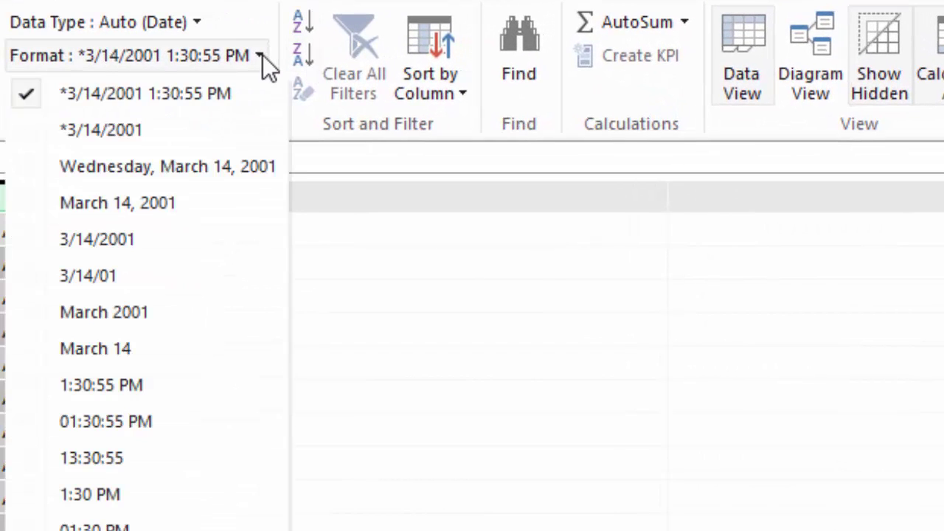
click(116, 244)
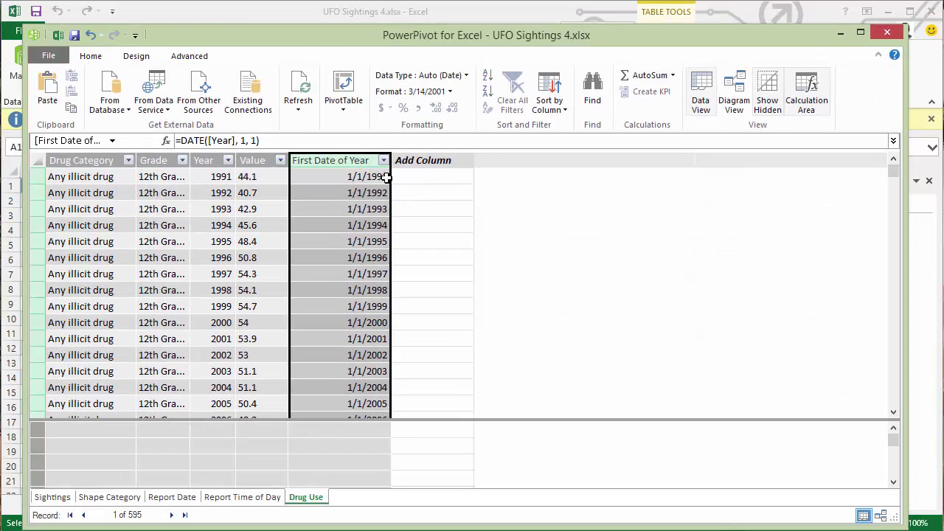
drag(389, 160, 366, 161)
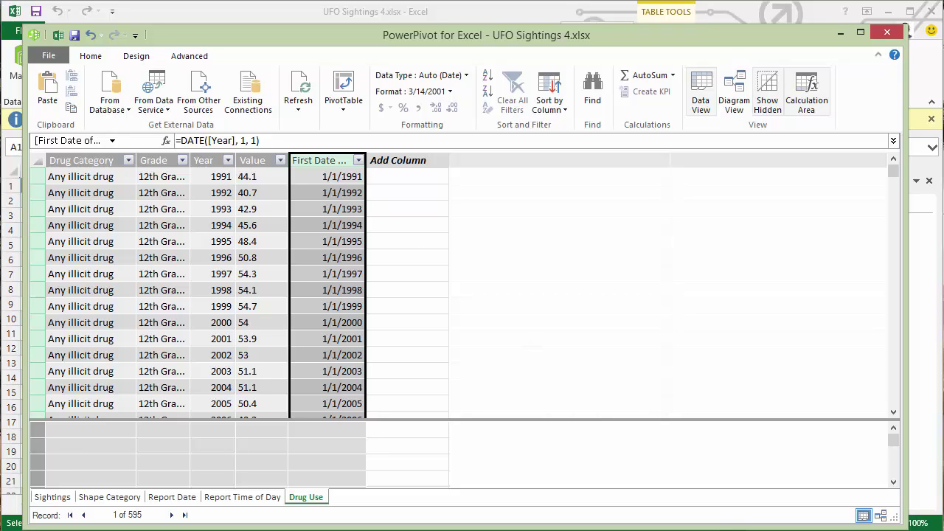
click(881, 515)
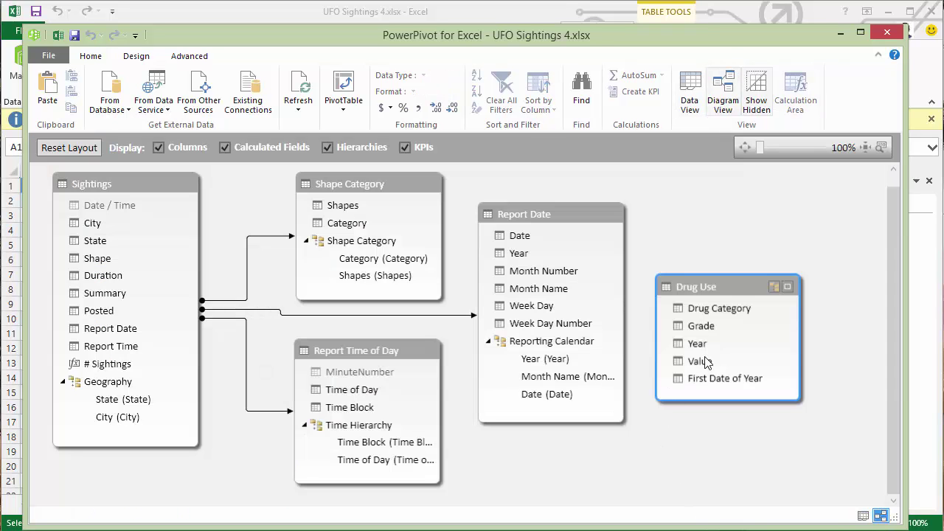
- Link Drug Use's First Date of Year to Report Date's Date, then close PowerPivot
click(719, 380)
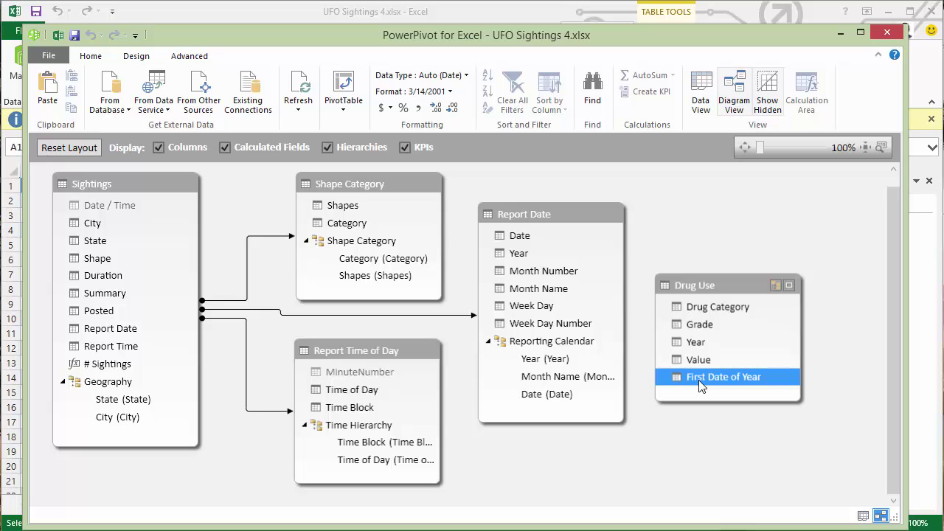
drag(700, 384, 531, 235)
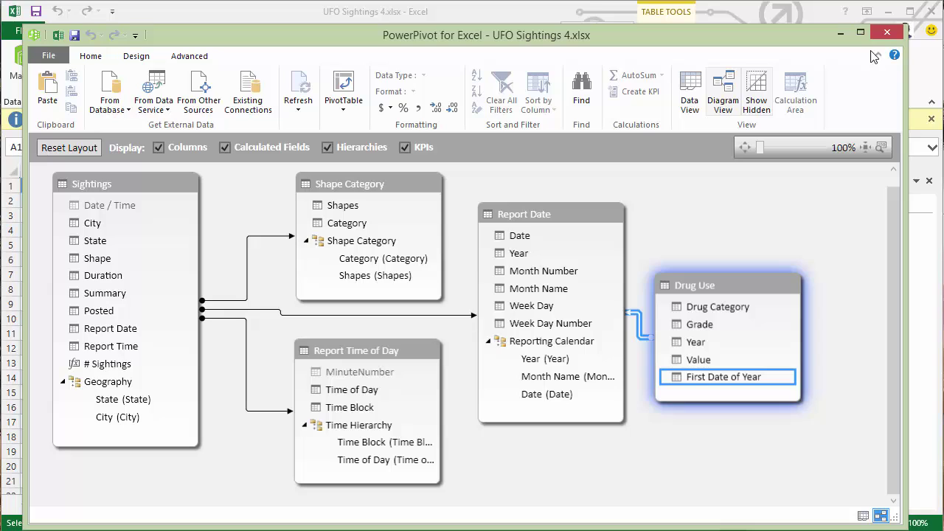
click(887, 32)
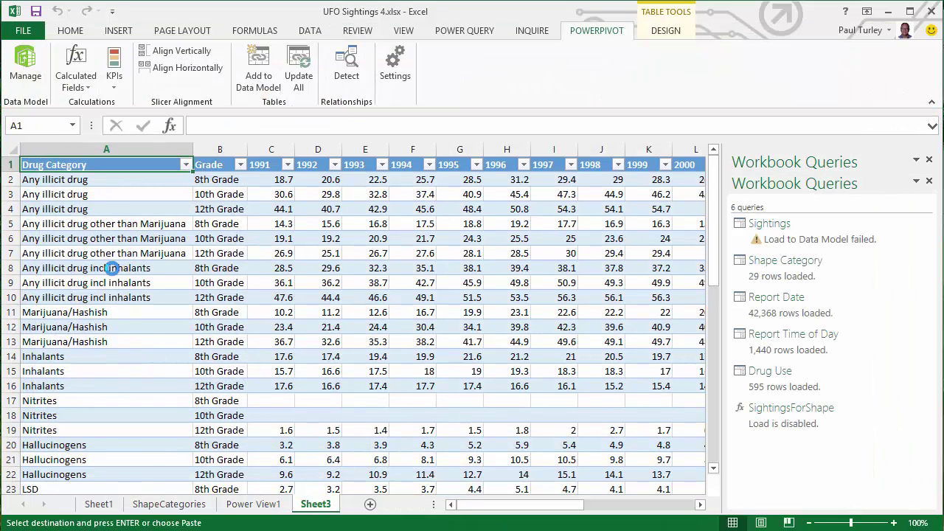
- Insert a new blank Power View sheet (Power View2) into the workbook
click(118, 31)
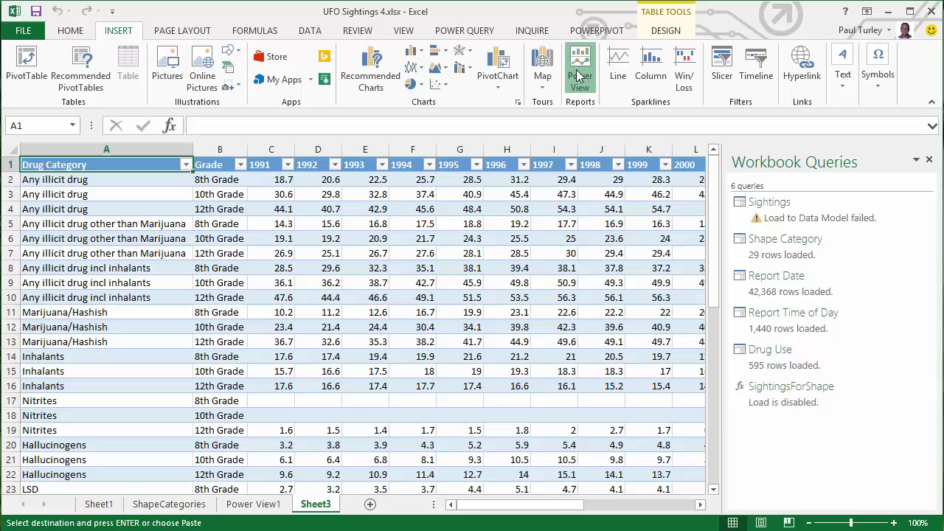
click(576, 70)
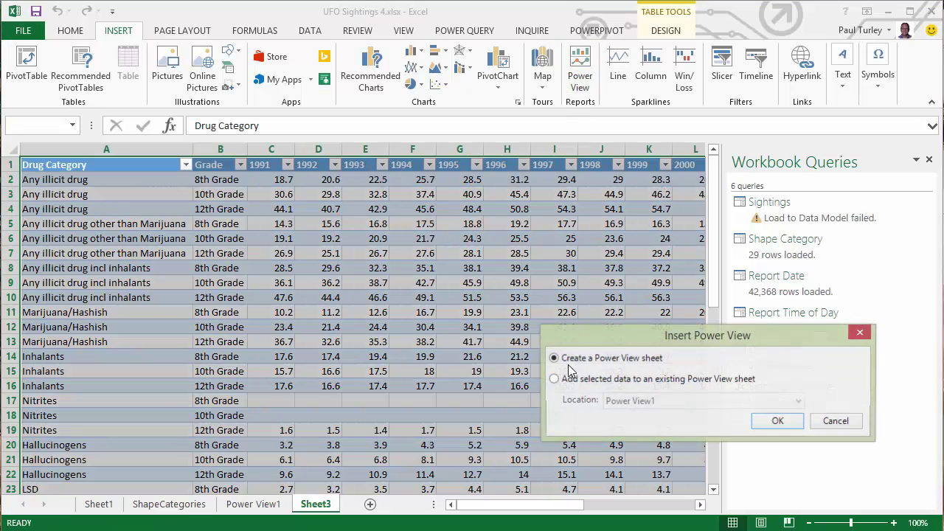
click(778, 420)
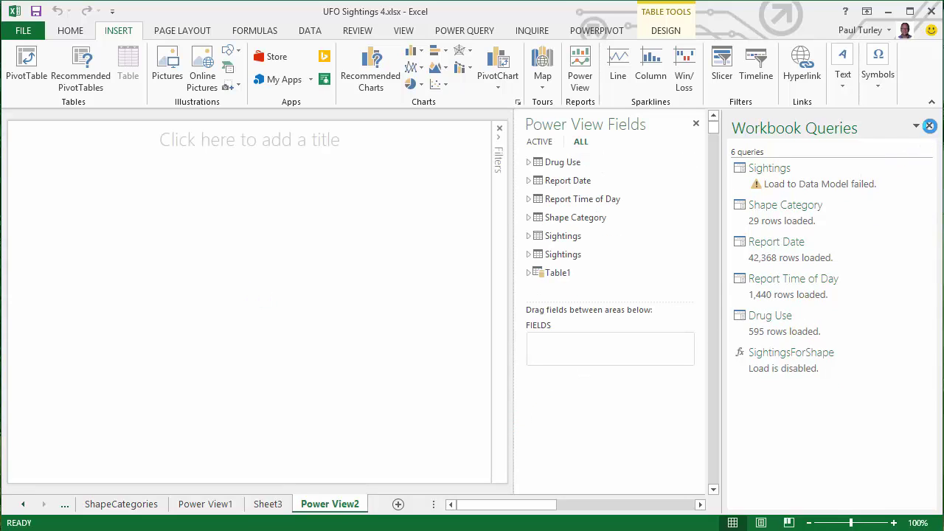
- Build a report table of Report Date Year with its # Sightings count
click(929, 125)
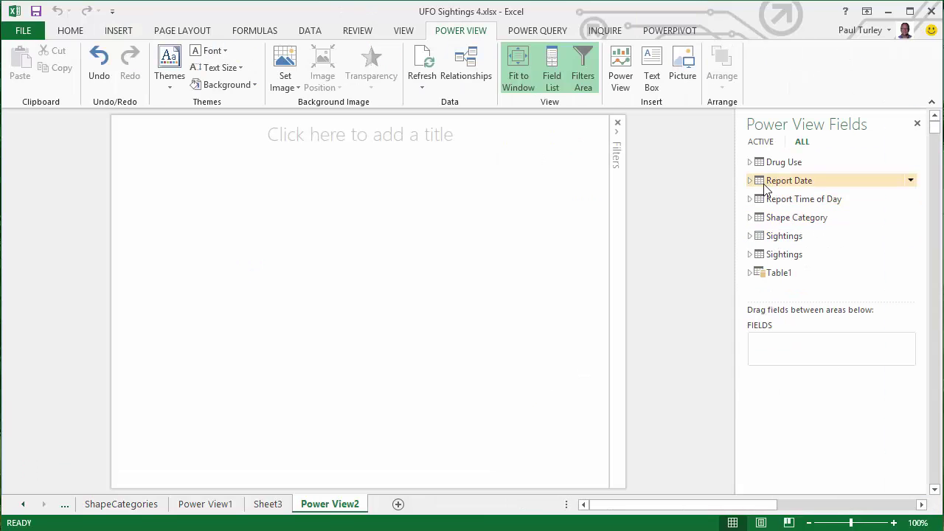
click(750, 180)
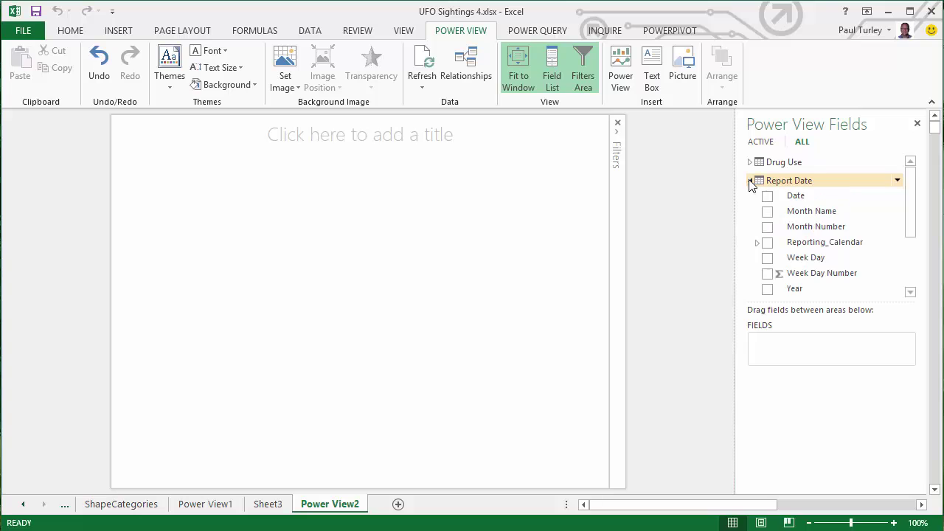
click(768, 289)
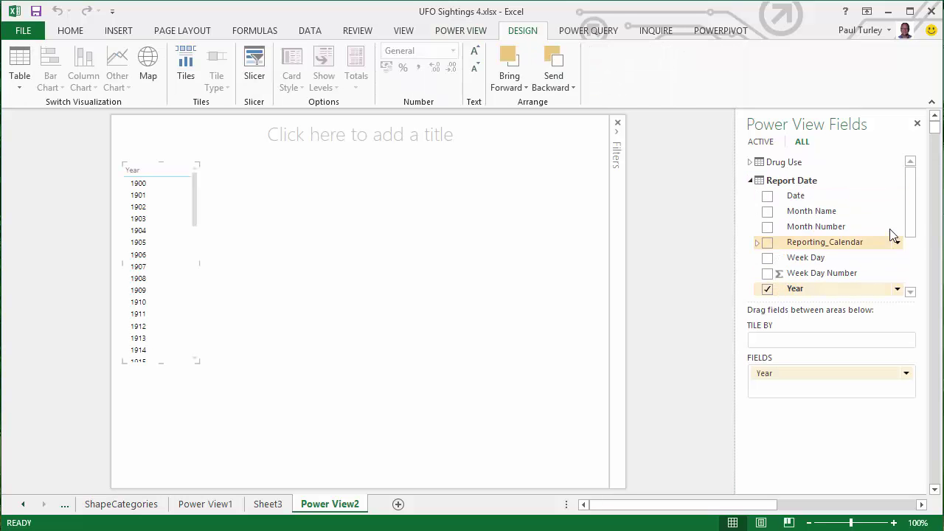
drag(910, 225, 910, 268)
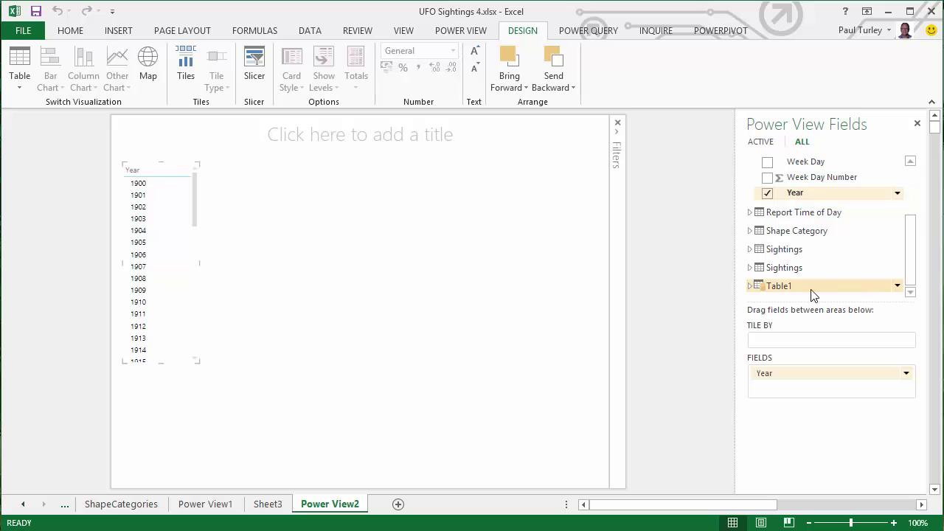
click(751, 268)
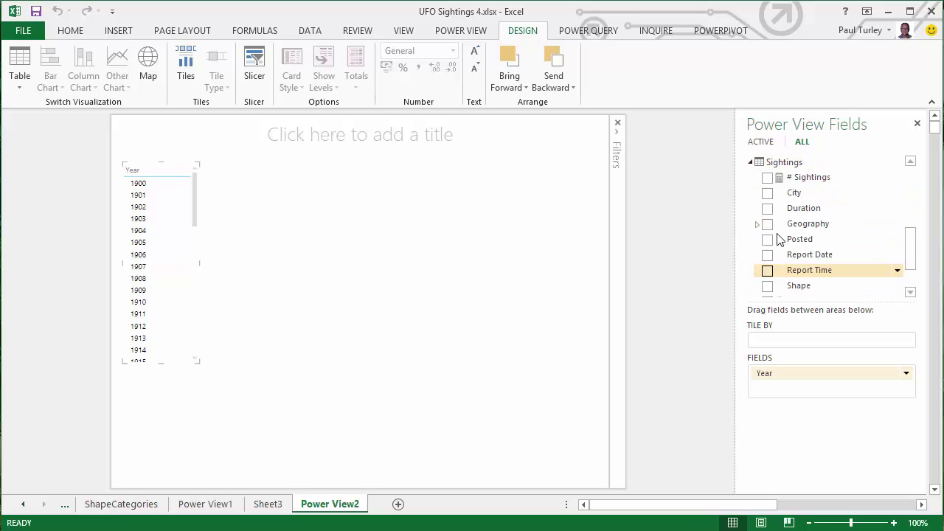
click(767, 179)
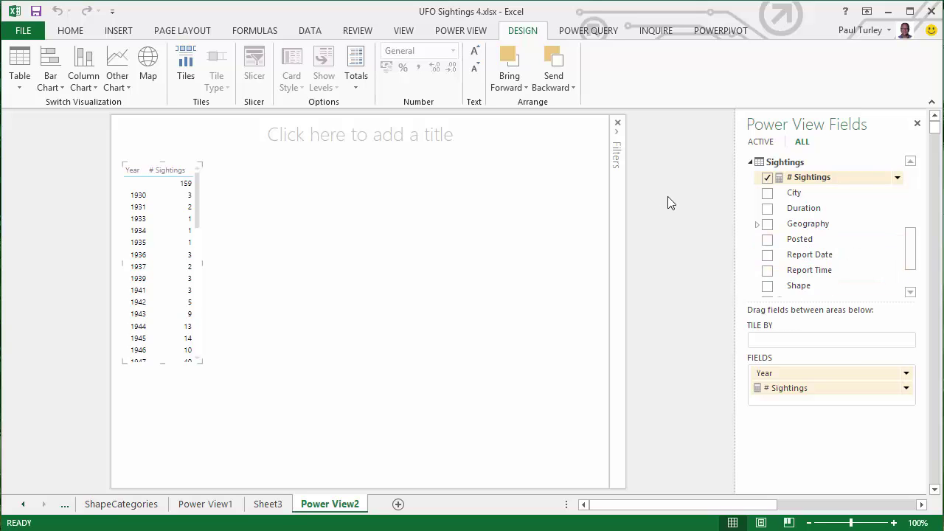
- Add a Year filter to the report limited to 1970 and later
click(617, 138)
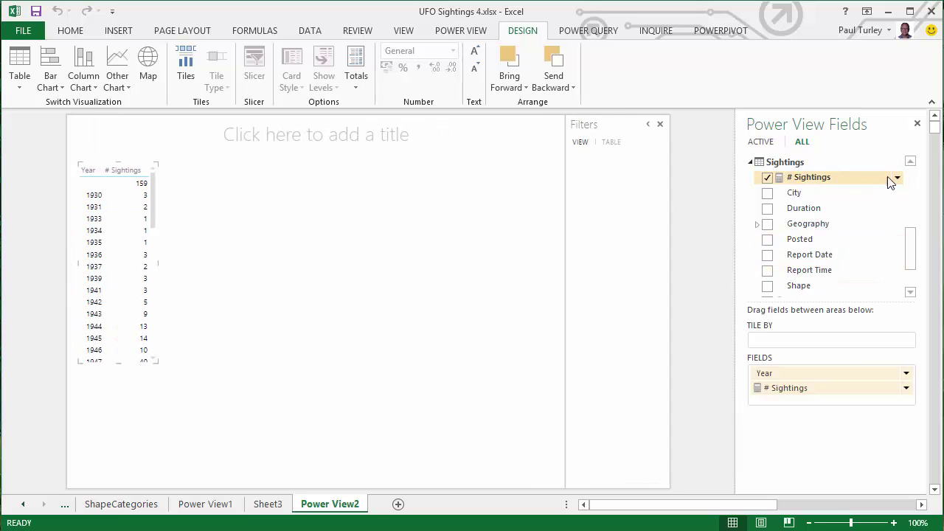
scroll(891, 177, up, 3)
drag(795, 230, 618, 203)
drag(574, 179, 625, 180)
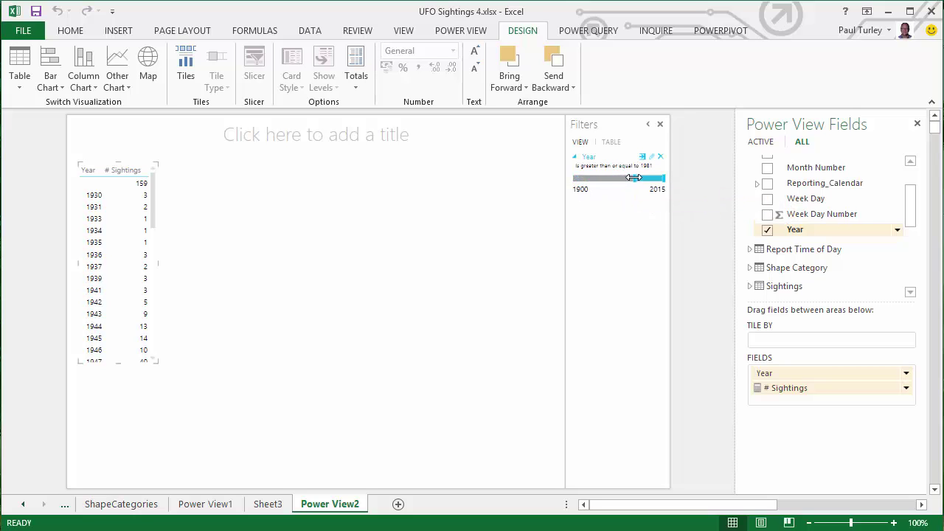
drag(625, 179, 632, 183)
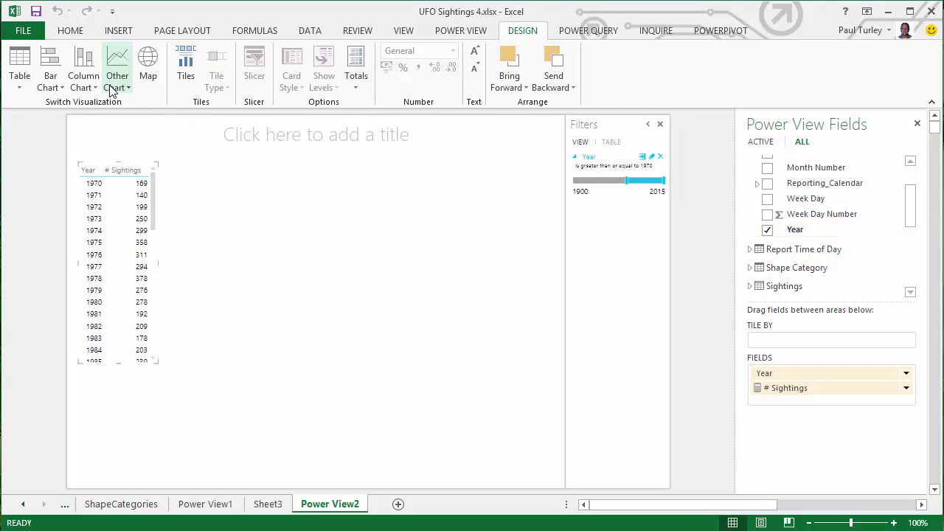
- Turn the sightings table into a stacked column chart and widen it
click(87, 89)
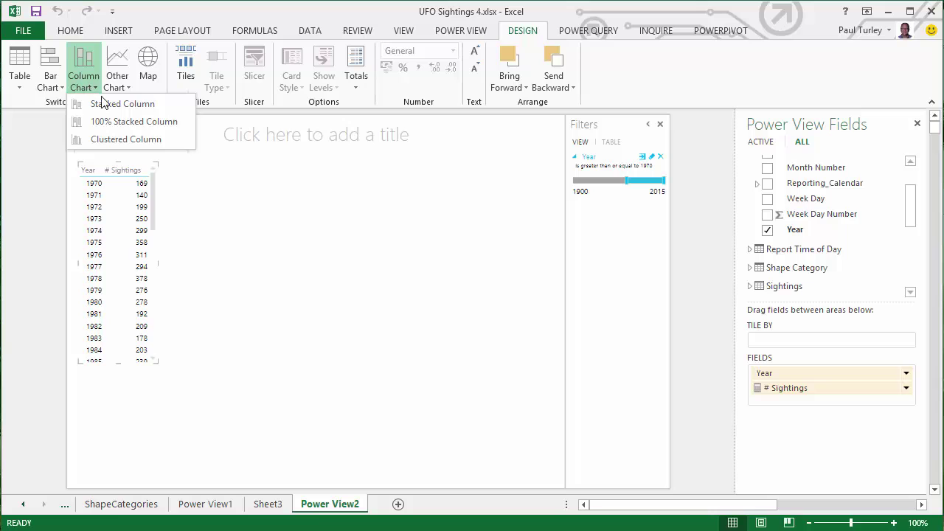
click(158, 108)
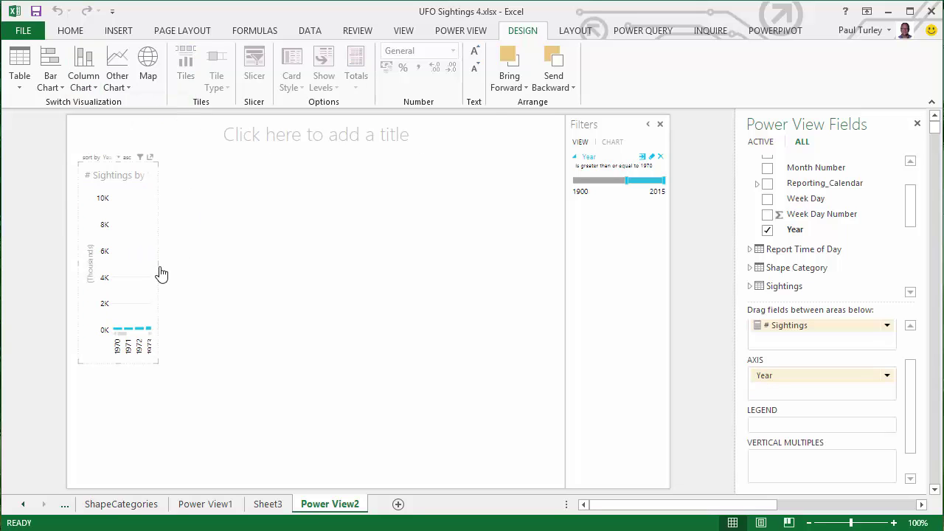
drag(158, 262, 565, 302)
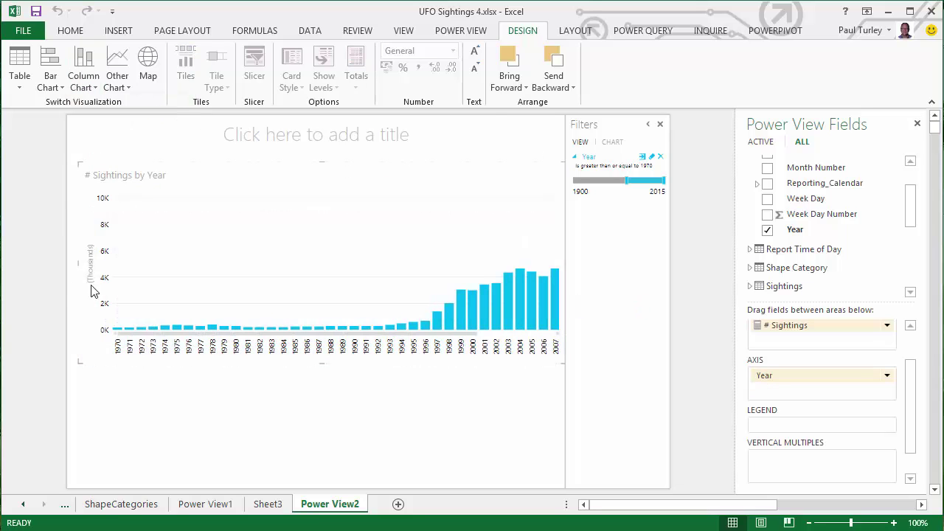
- Stretch the # Sightings by Year chart full-width and move it into the lower half
drag(78, 262, 22, 263)
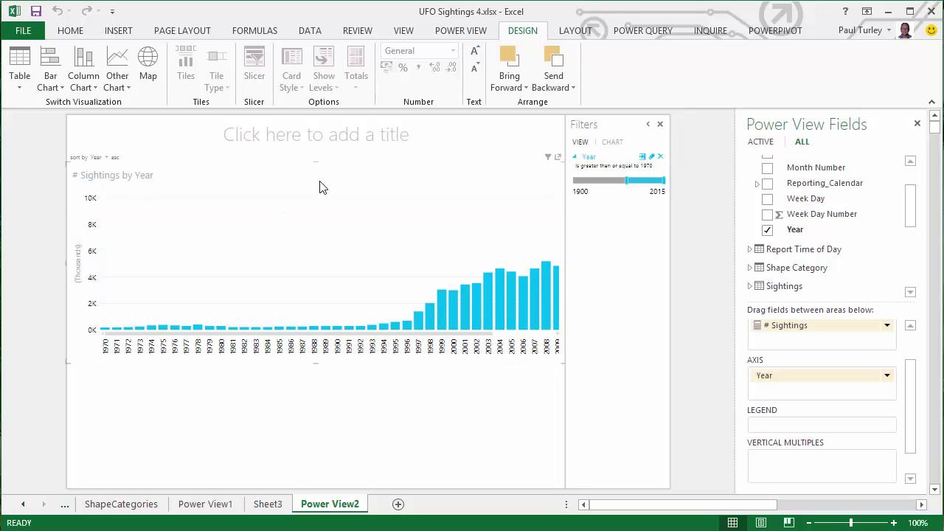
drag(317, 165, 324, 214)
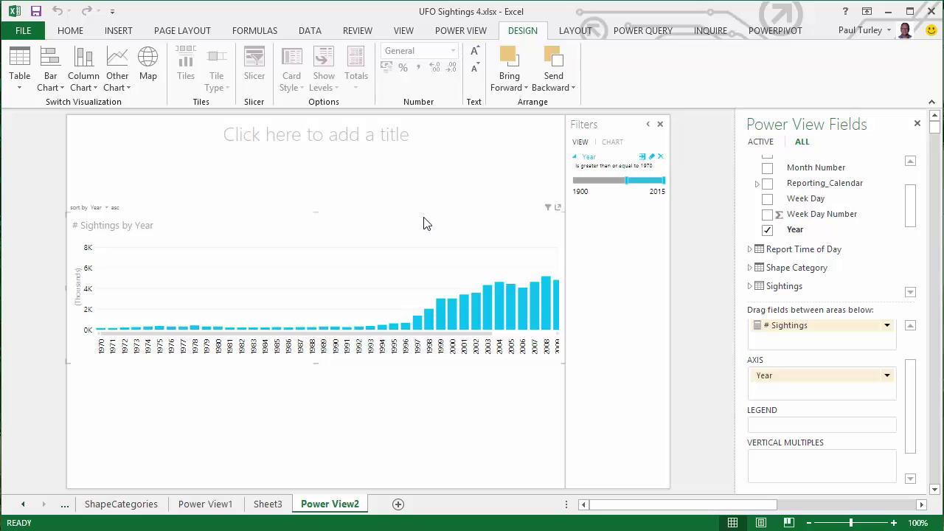
drag(381, 223, 342, 385)
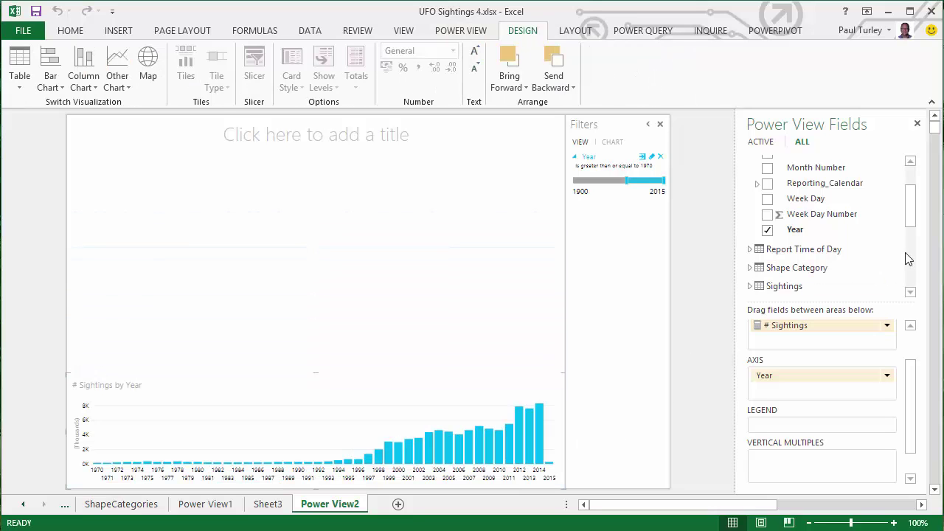
scroll(914, 206, up, 2)
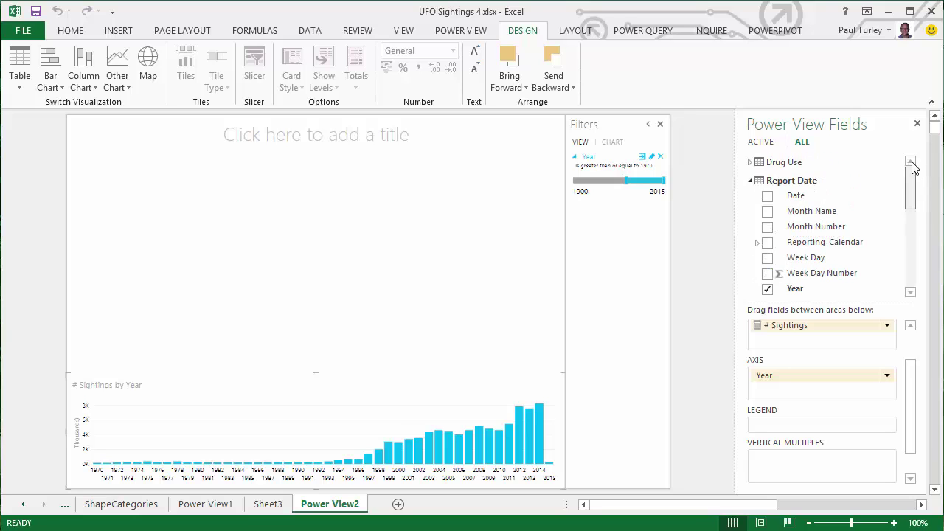
mouse_move(329, 389)
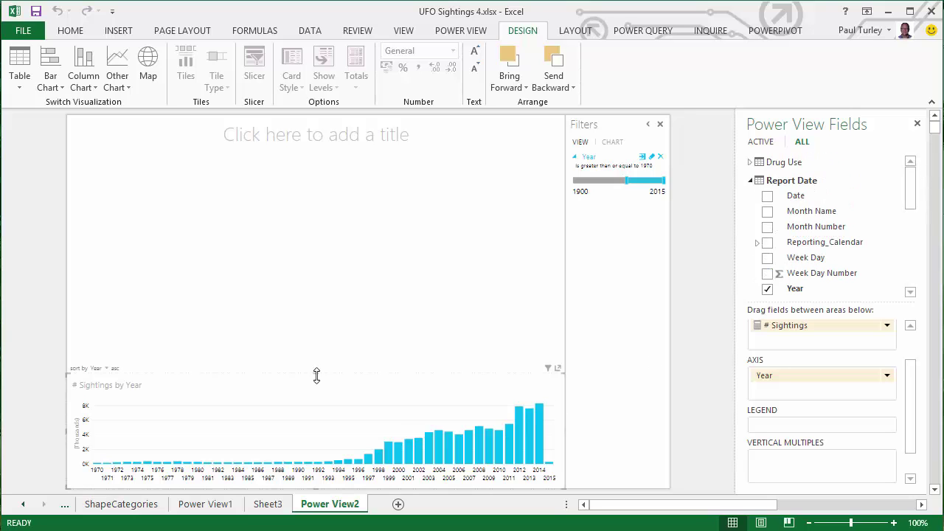
drag(317, 377, 327, 322)
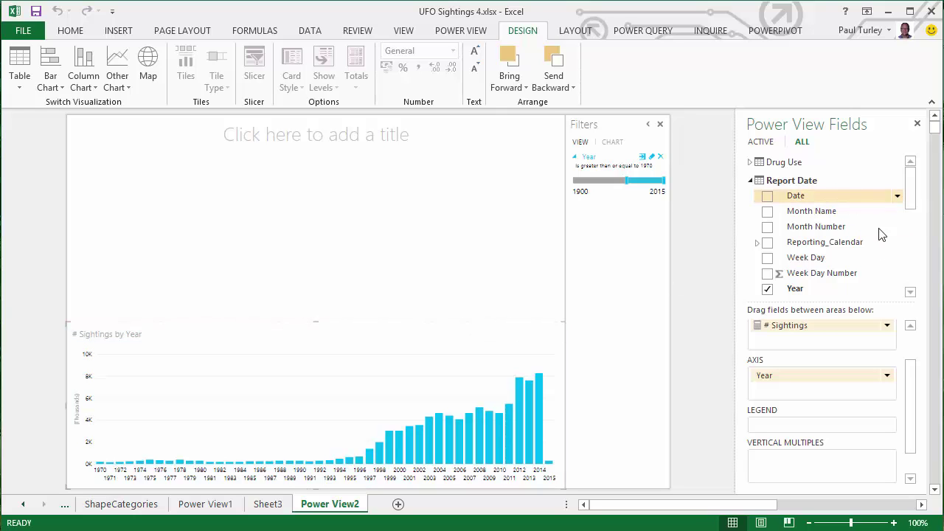
drag(915, 187, 906, 221)
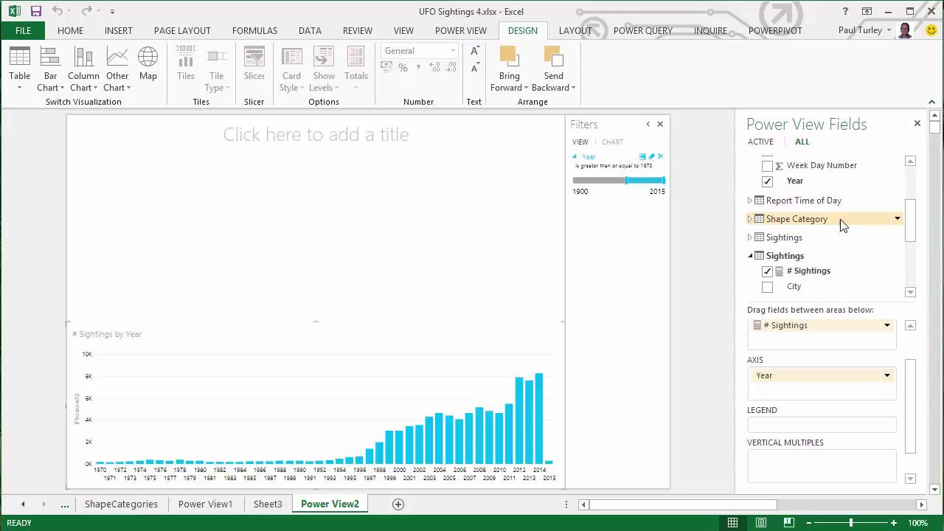
- Add Shape Category's Category as the chart legend and test highlighting Round or Oval
click(749, 219)
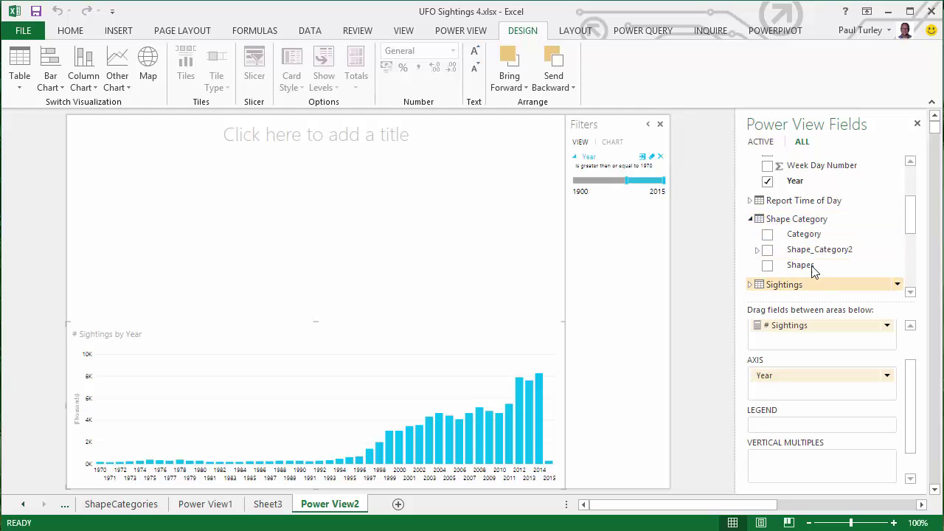
drag(806, 238, 818, 428)
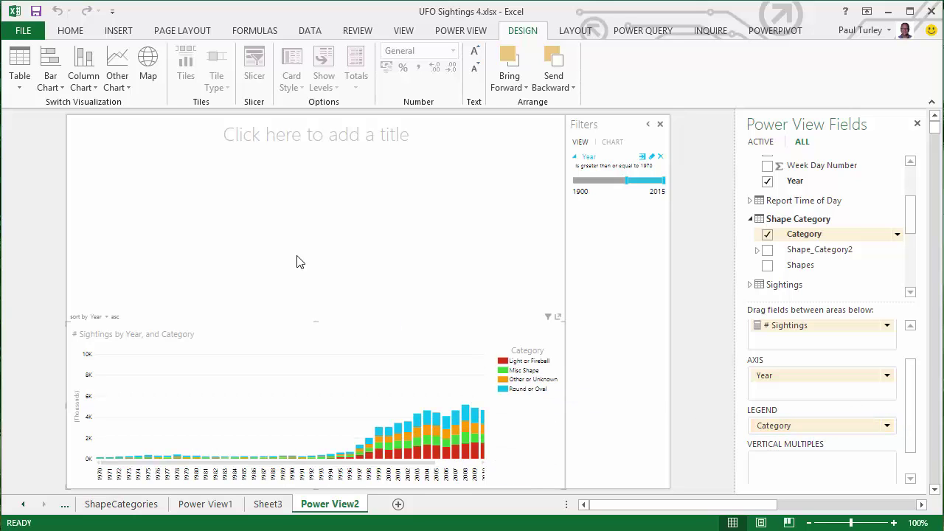
click(538, 388)
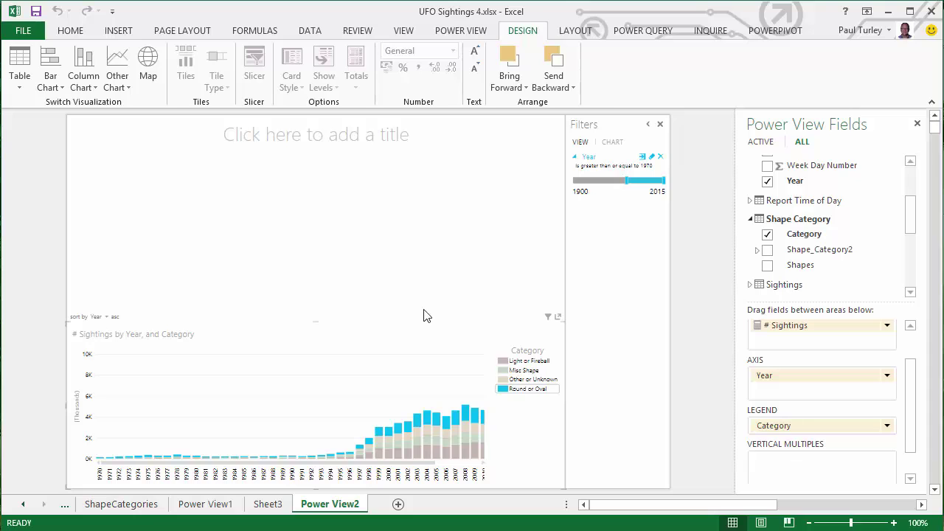
click(458, 327)
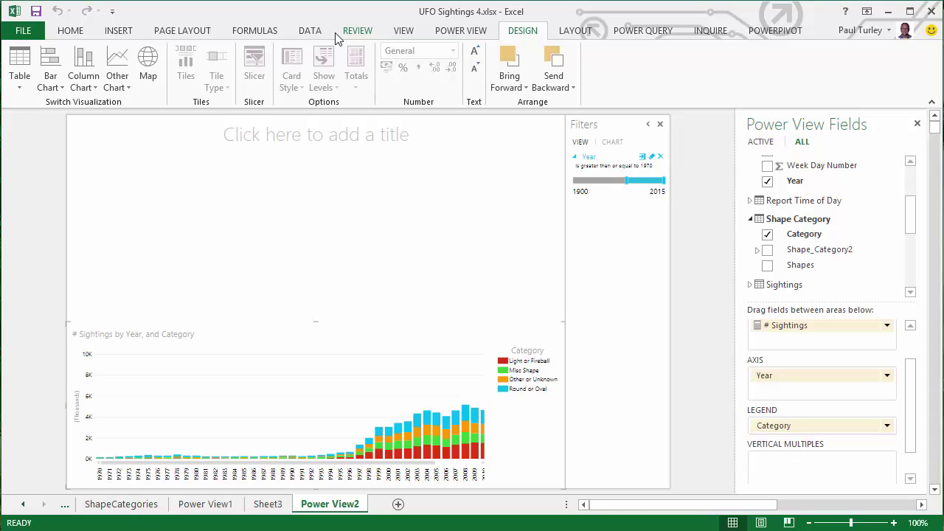
- Show the Category legend at the top of the chart and add a Category filter
click(588, 34)
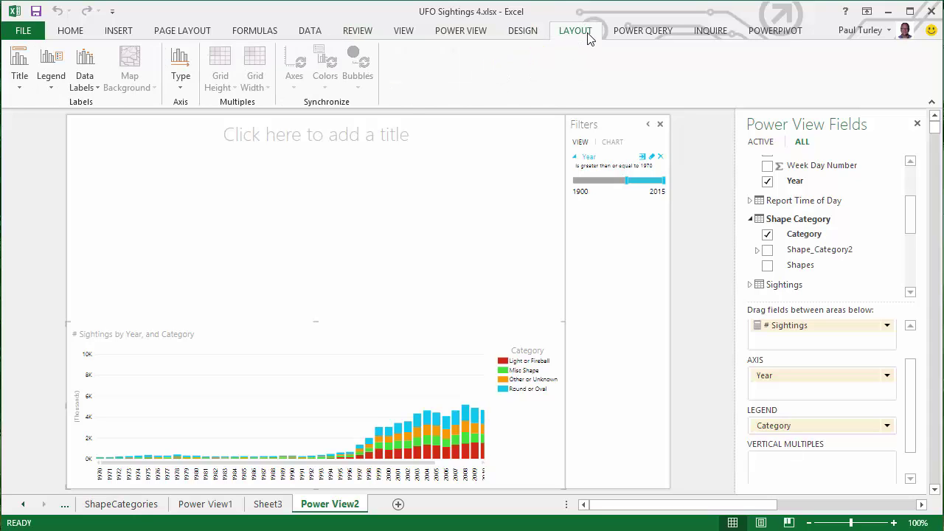
click(54, 84)
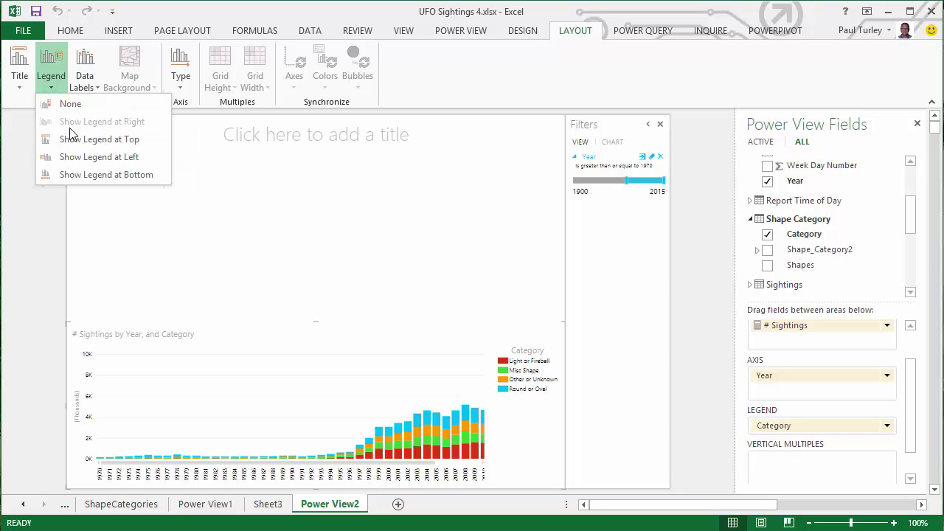
click(67, 157)
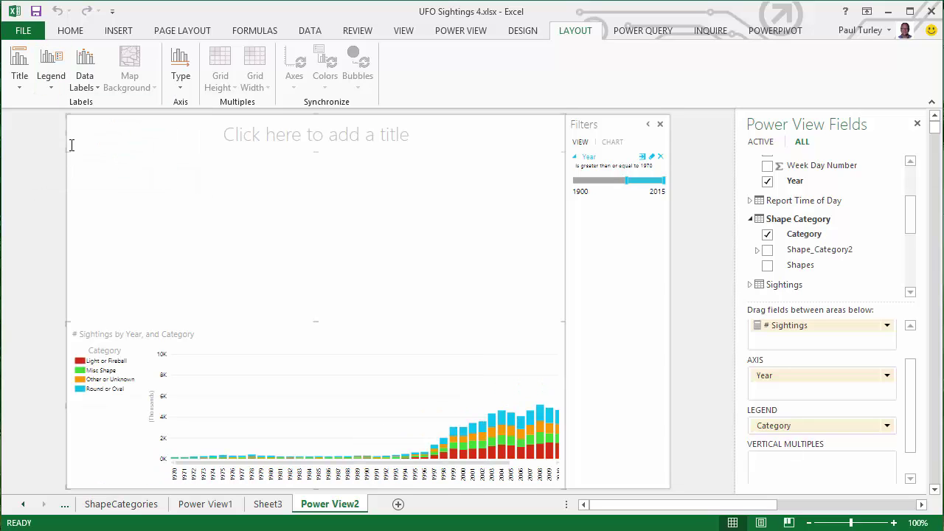
click(51, 81)
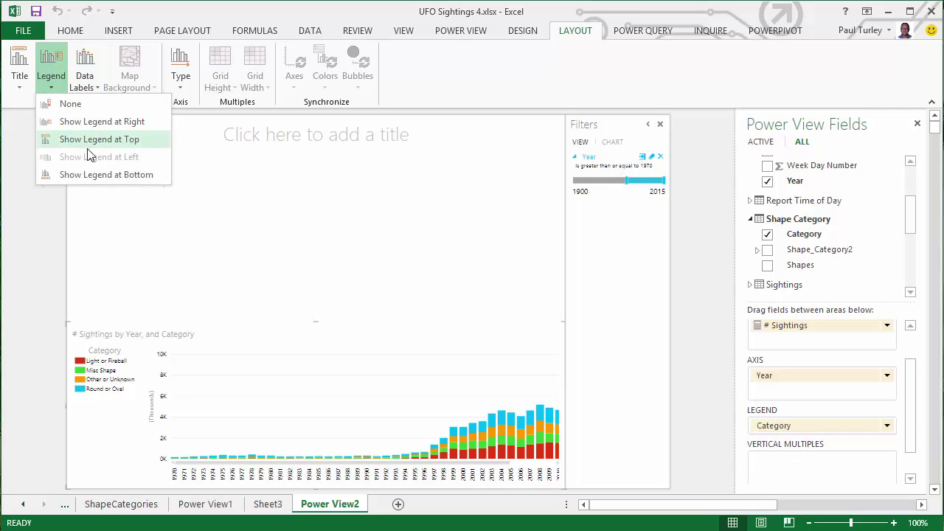
click(134, 143)
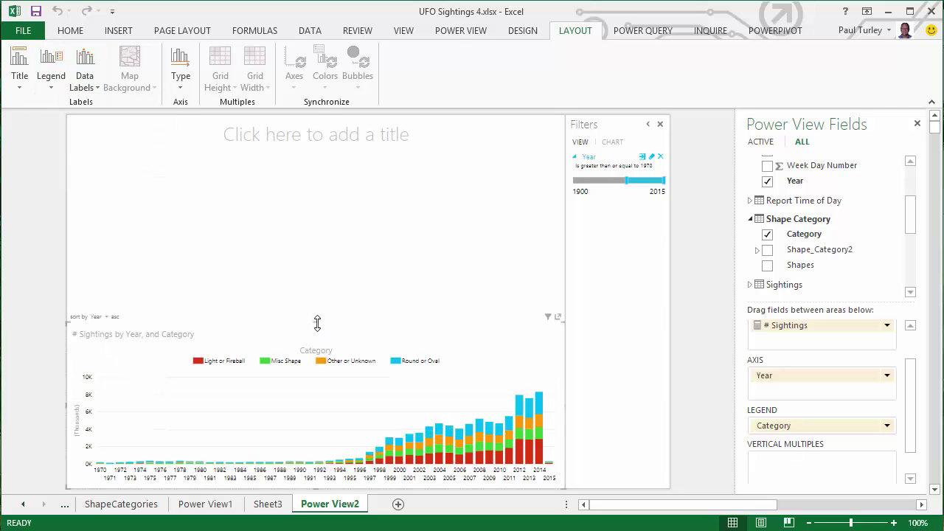
drag(316, 329, 318, 335)
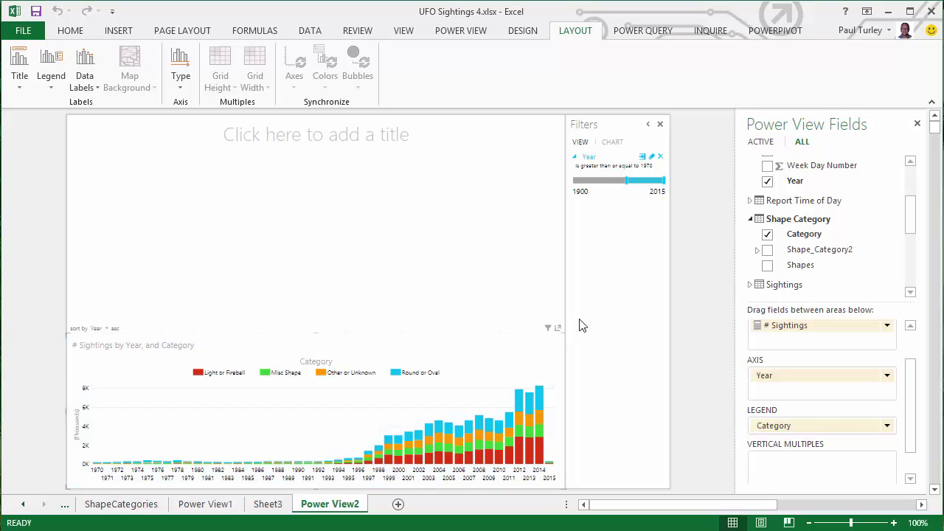
drag(804, 234, 591, 226)
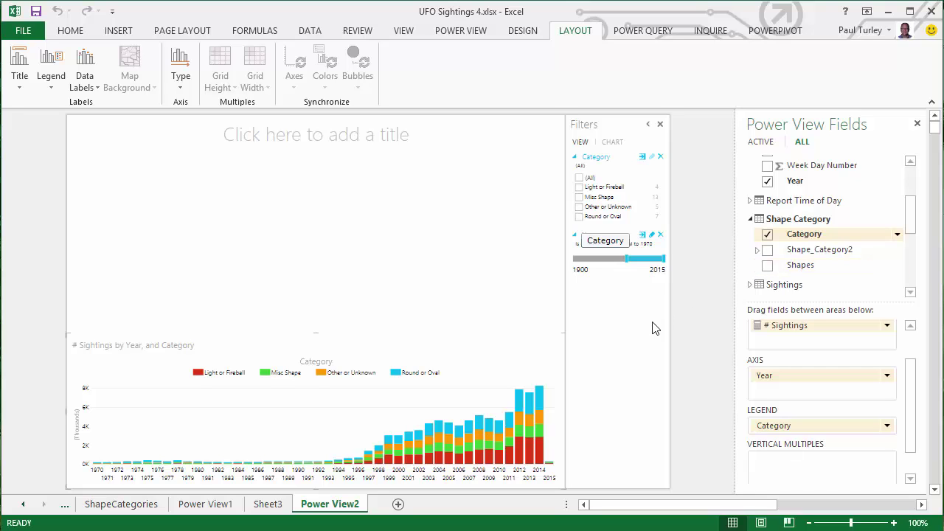
- Filter the sightings chart to Misc Shape, Other or Unknown, and Round or Oval
click(579, 188)
click(579, 197)
click(579, 206)
click(579, 216)
click(579, 187)
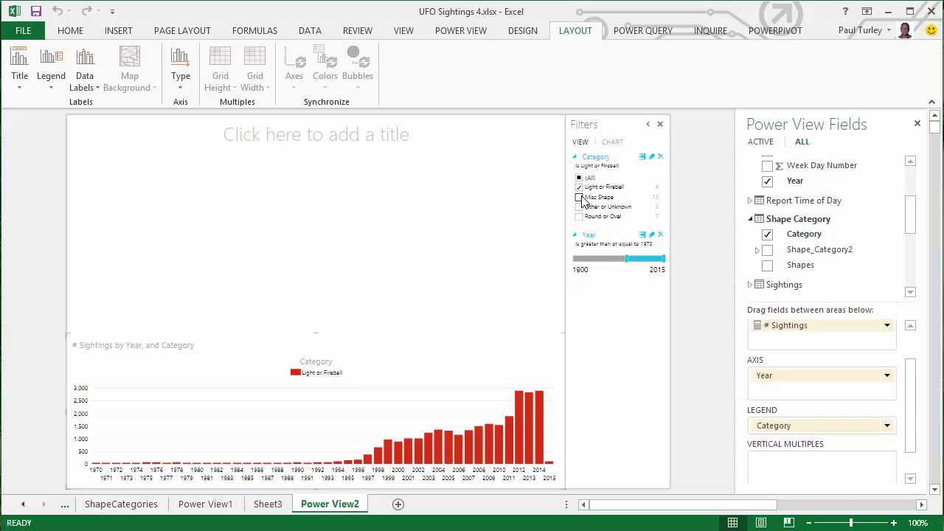
click(701, 221)
- Add a % Value by Year line chart above the sightings chart
drag(794, 233, 321, 230)
drag(480, 224, 516, 226)
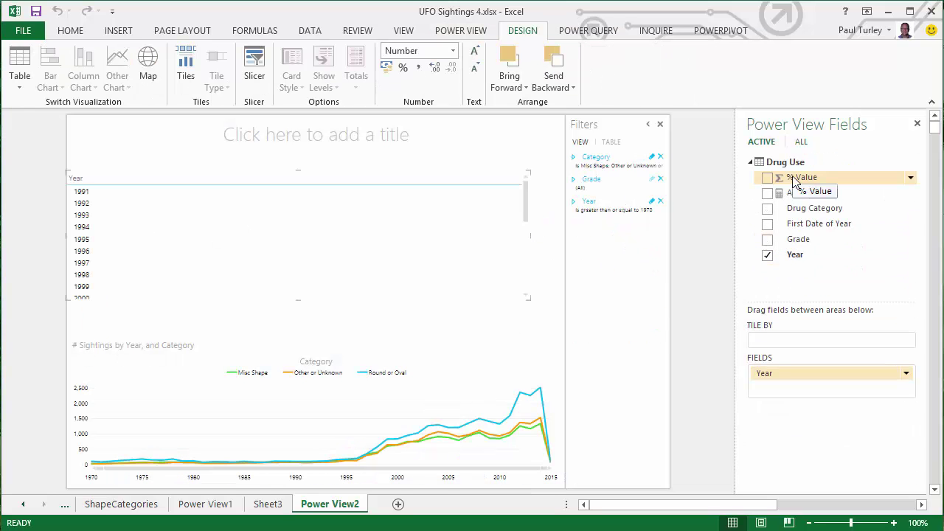
drag(795, 183, 288, 245)
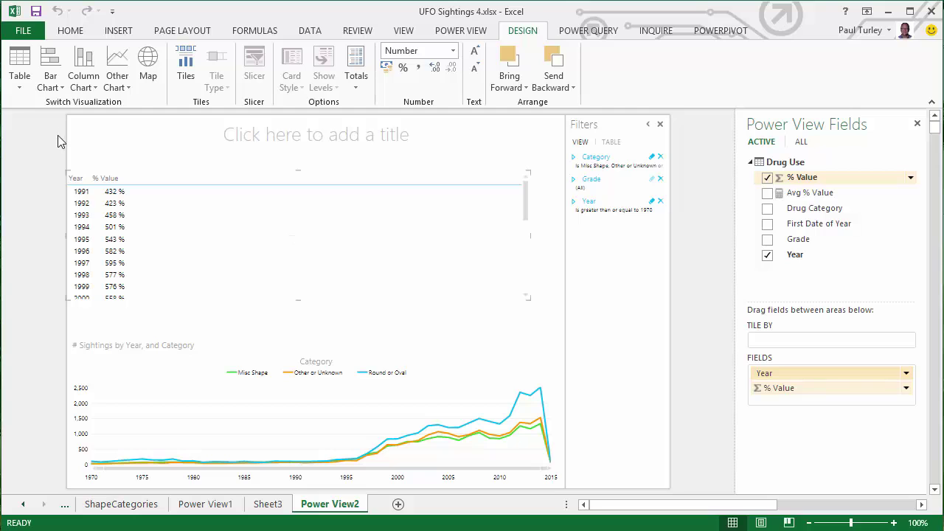
click(119, 68)
click(132, 106)
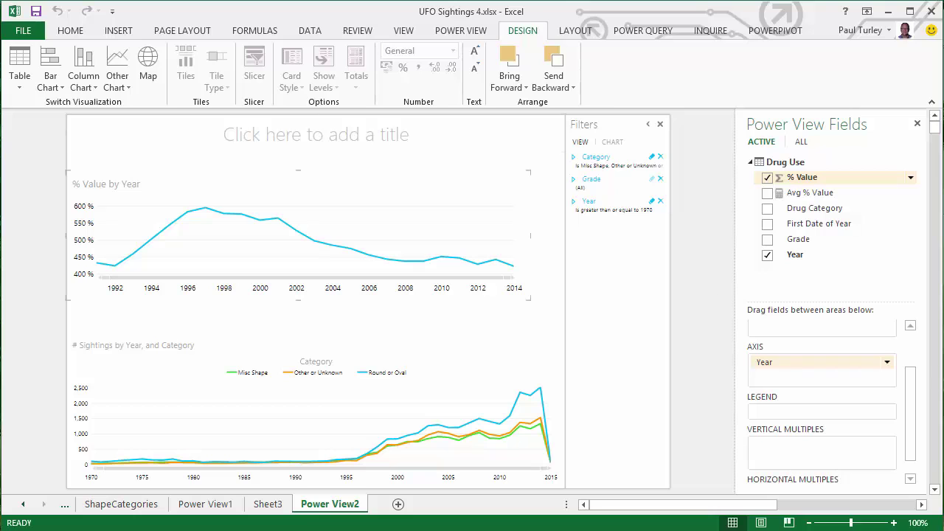
- Add Drug Category to the LEGEND of the % Value by Year chart
drag(832, 209, 823, 410)
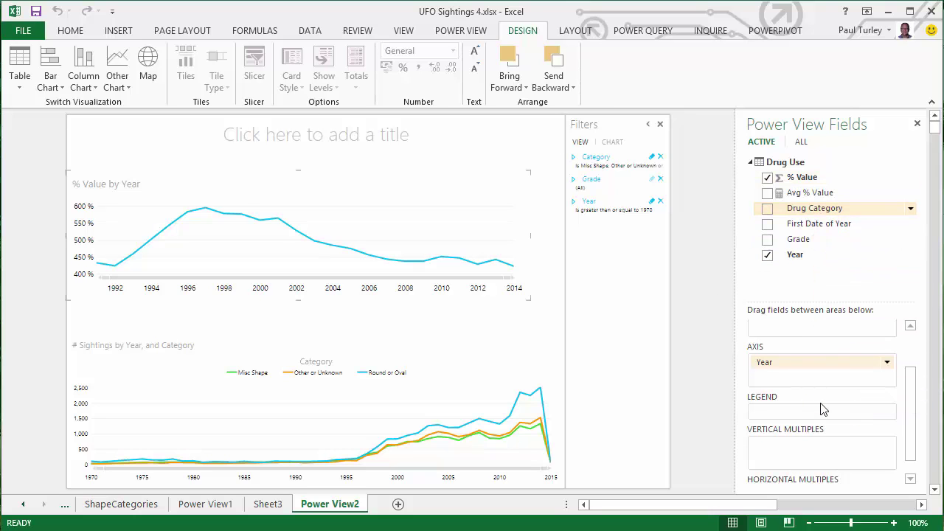
drag(825, 211, 804, 415)
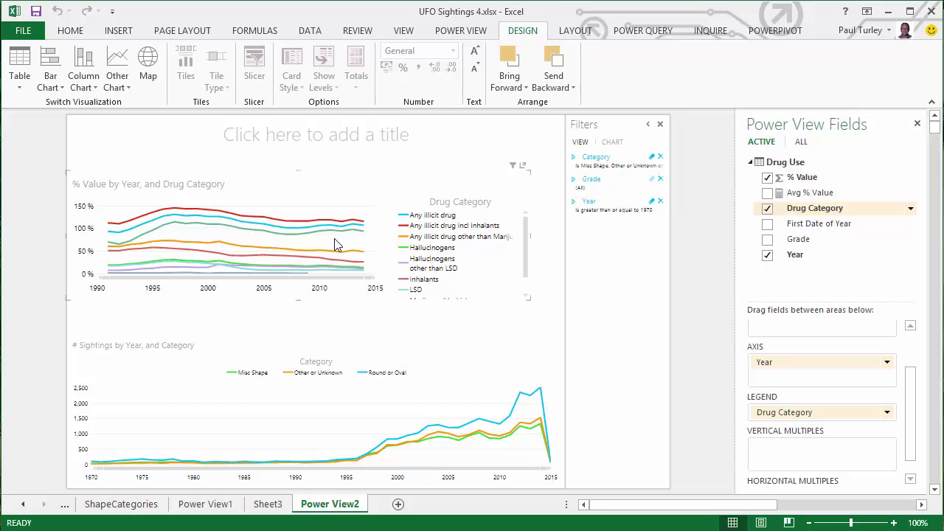
- Show the Drug Category legend at the top and enlarge the drug use chart
click(574, 36)
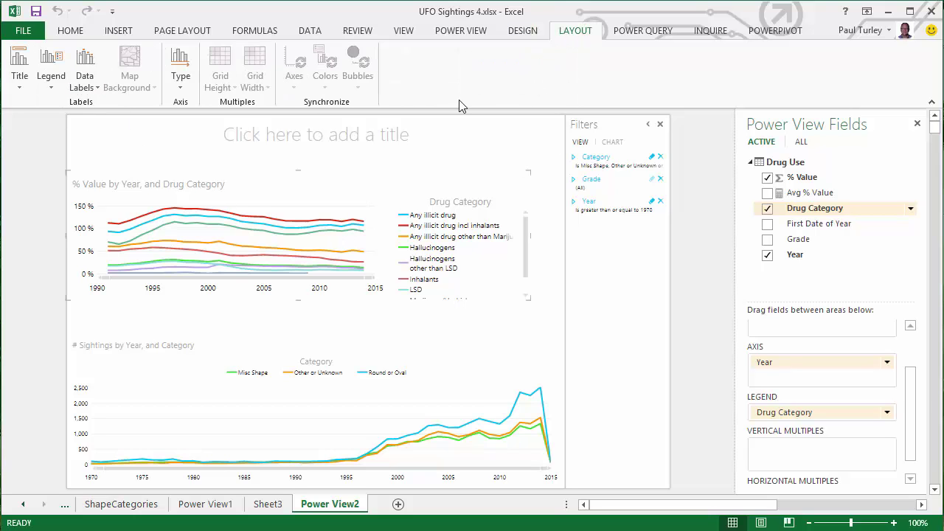
click(53, 82)
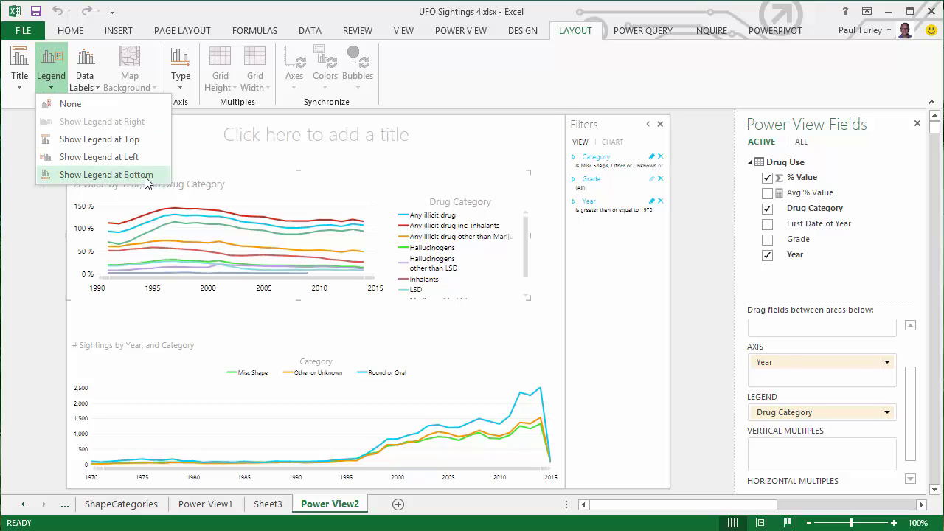
click(140, 140)
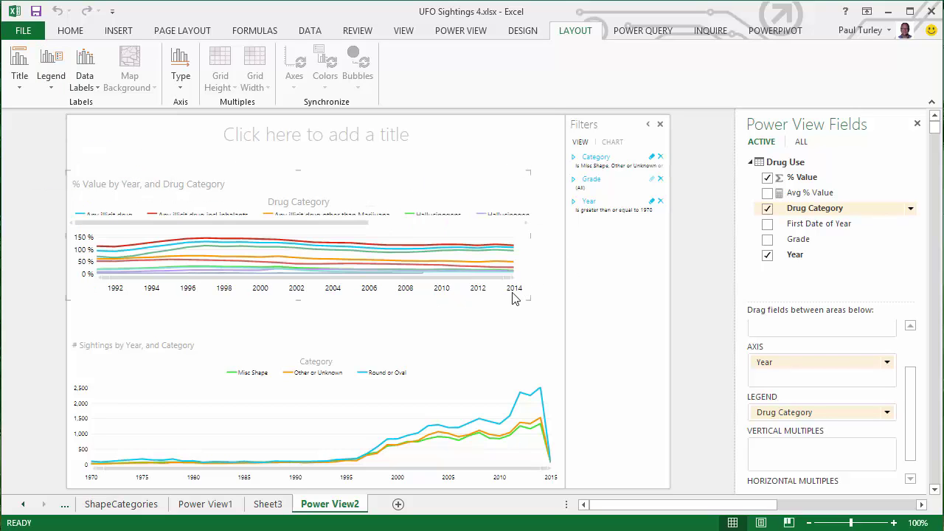
drag(298, 299, 309, 340)
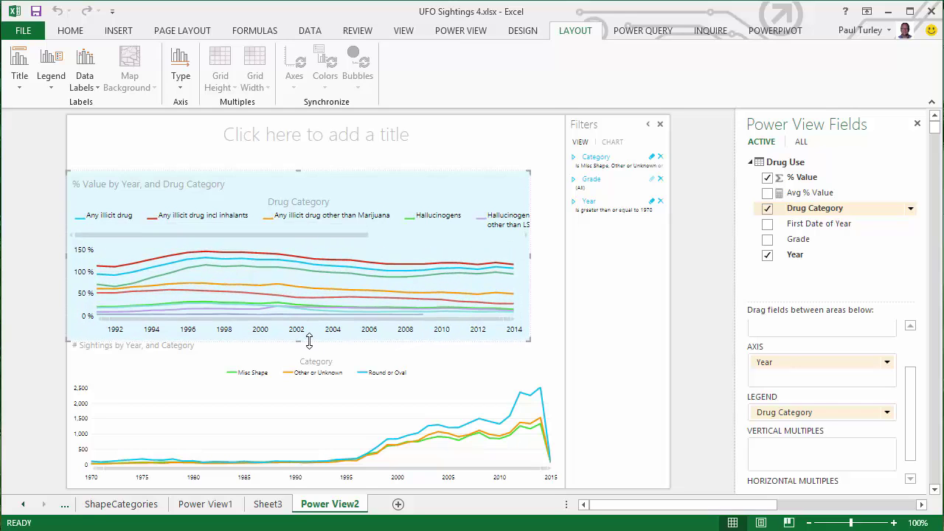
drag(529, 258, 611, 299)
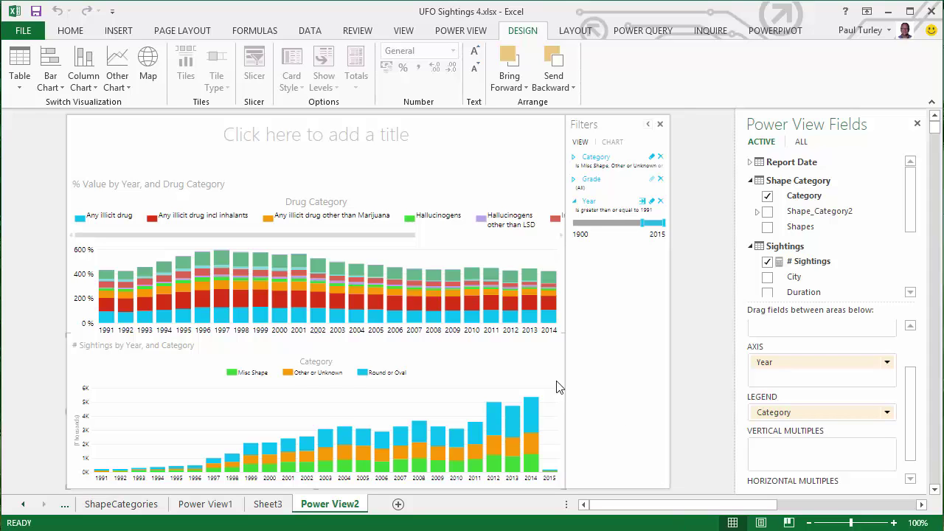
- Scroll the chart legend and add a Drug Category filter, set to All, for the drug-use chart
drag(388, 235, 211, 239)
drag(402, 237, 544, 237)
drag(845, 208, 612, 330)
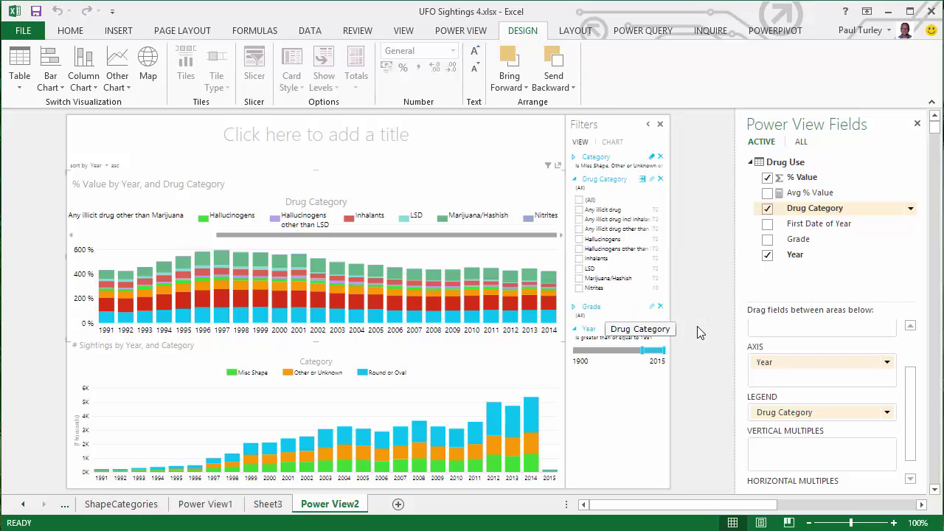
- Check LSD in the Drug Category filter so the drug-use chart shows only LSD
click(579, 269)
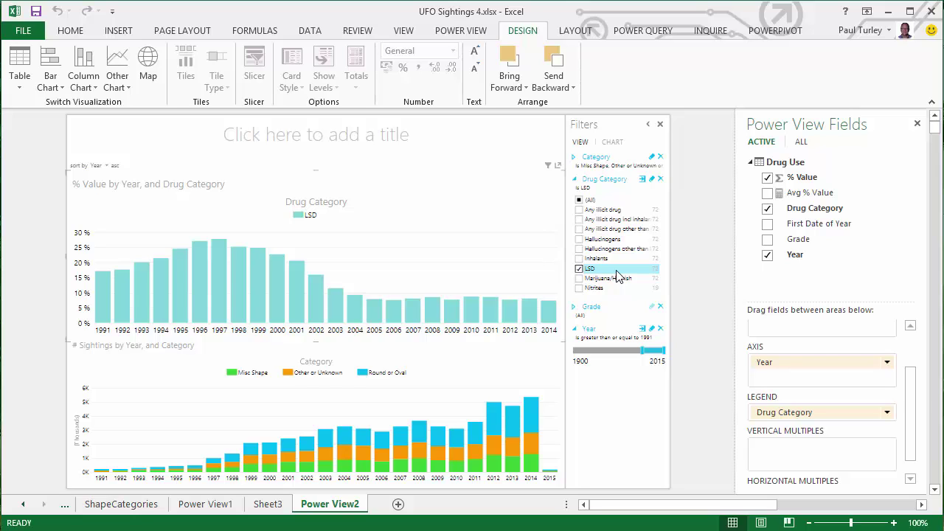
- Enter 'Drug Use and UFO Sightings' as the report title above both charts
click(384, 133)
text(Drug Us)
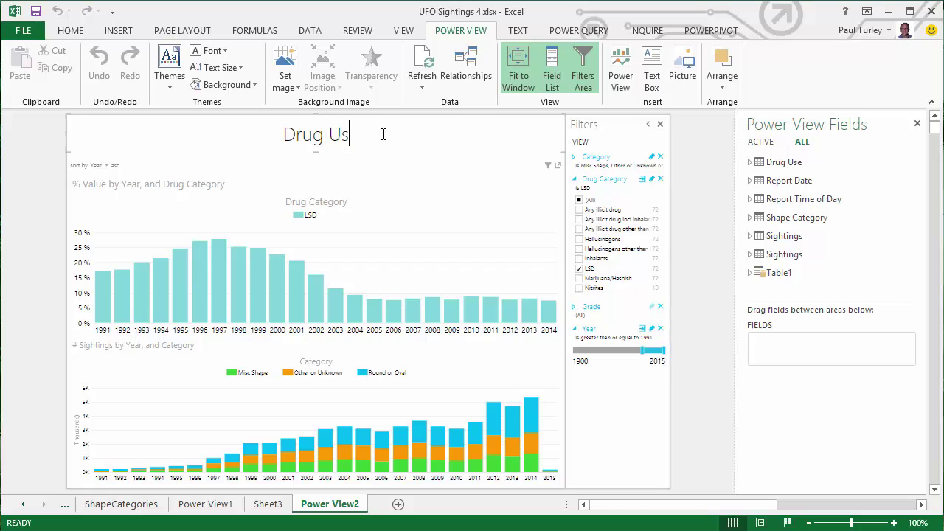
text(e and UFO )
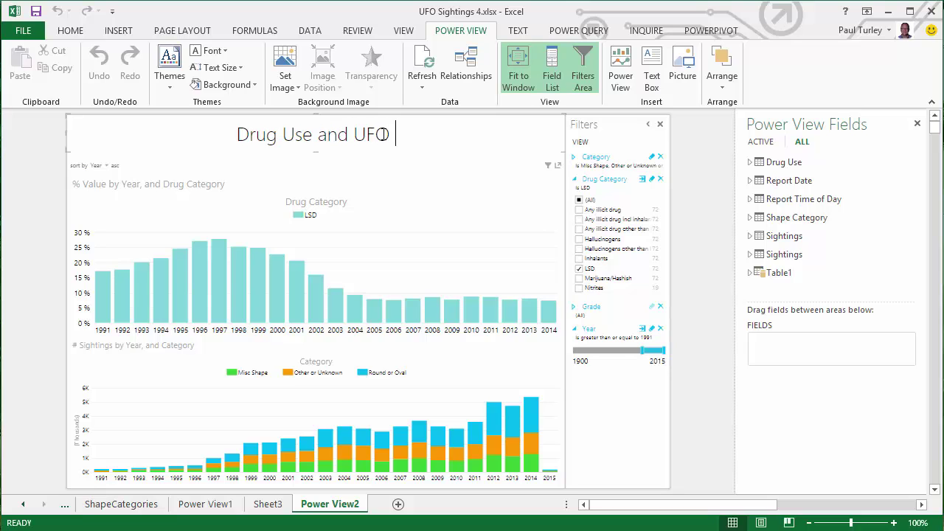
text(Sightings)
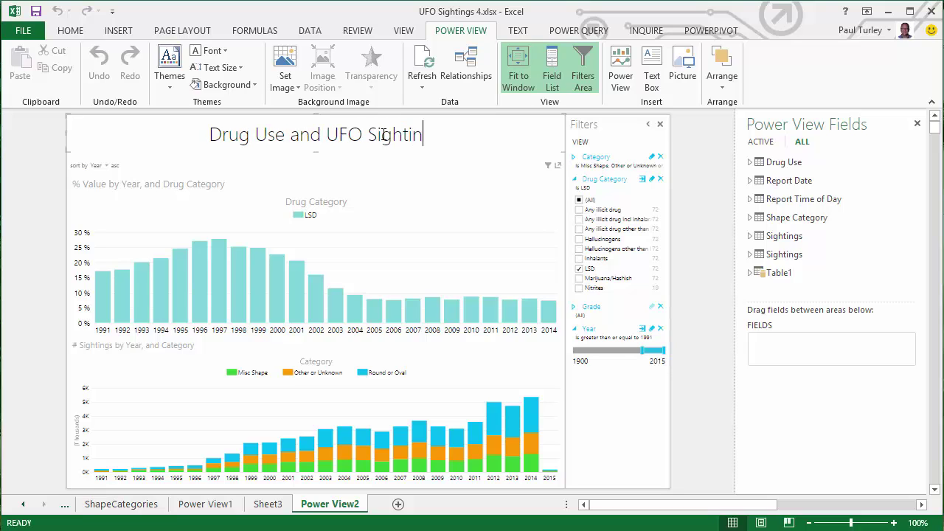
click(516, 151)
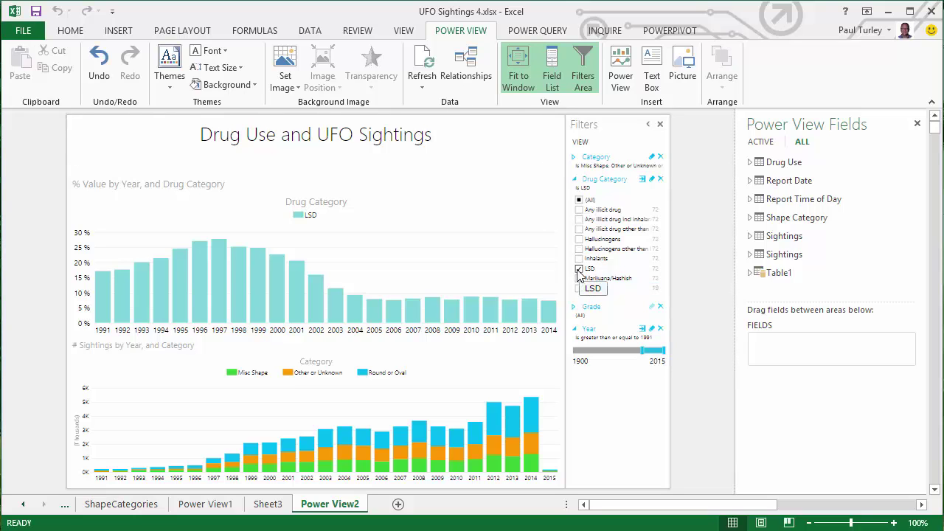
- Swap the Drug Category filter from LSD to Marijuana/Hashish and highlight its 2014 bar
click(579, 269)
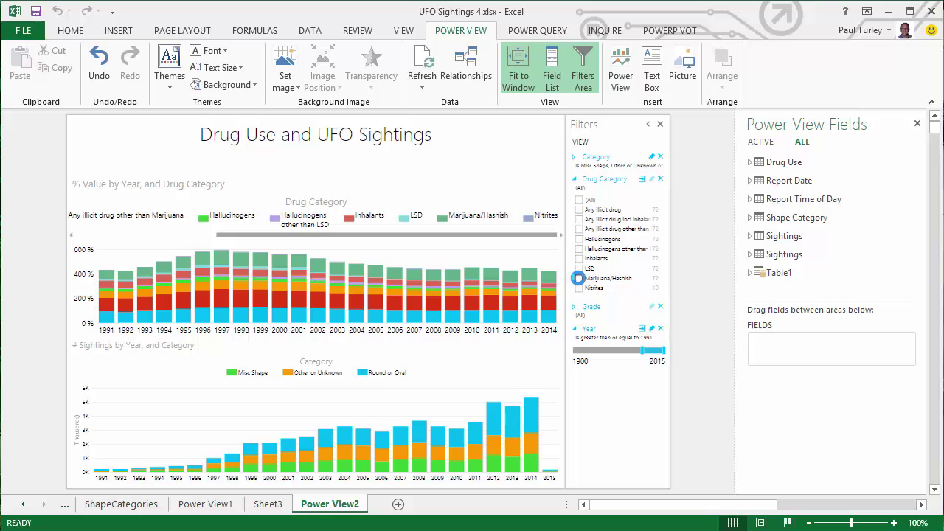
click(579, 278)
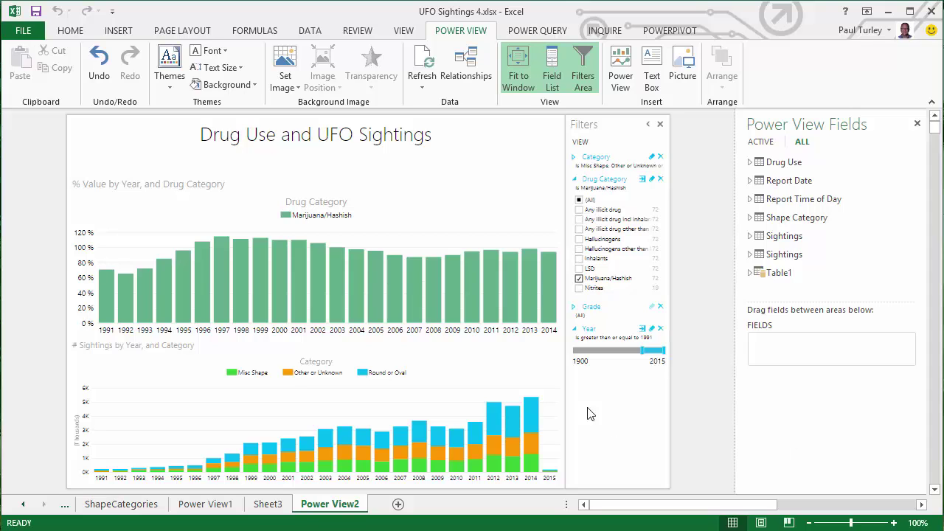
click(549, 302)
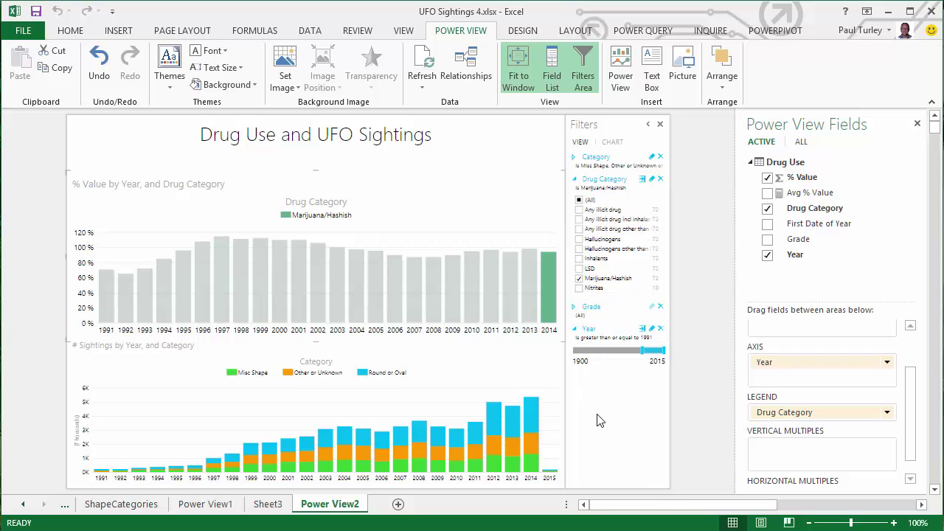
- Cross-highlight the 2013, 2014, 2012 and 2011 bars in turn, then clear the highlight
click(528, 287)
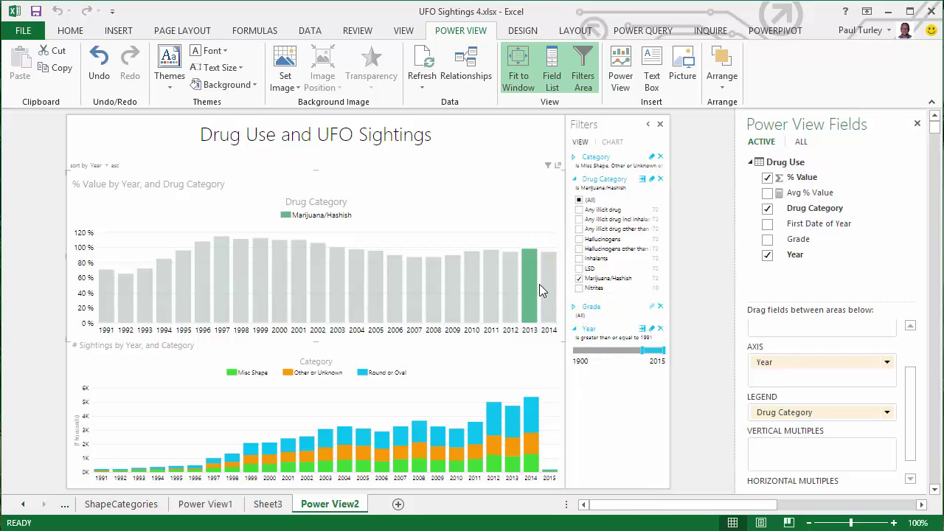
click(549, 278)
click(513, 278)
mouse_move(505, 252)
click(490, 278)
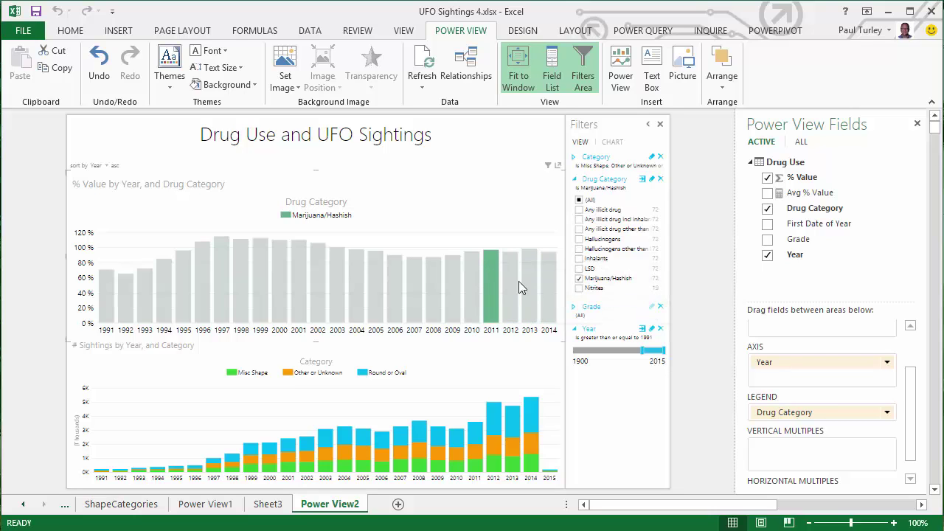
click(480, 201)
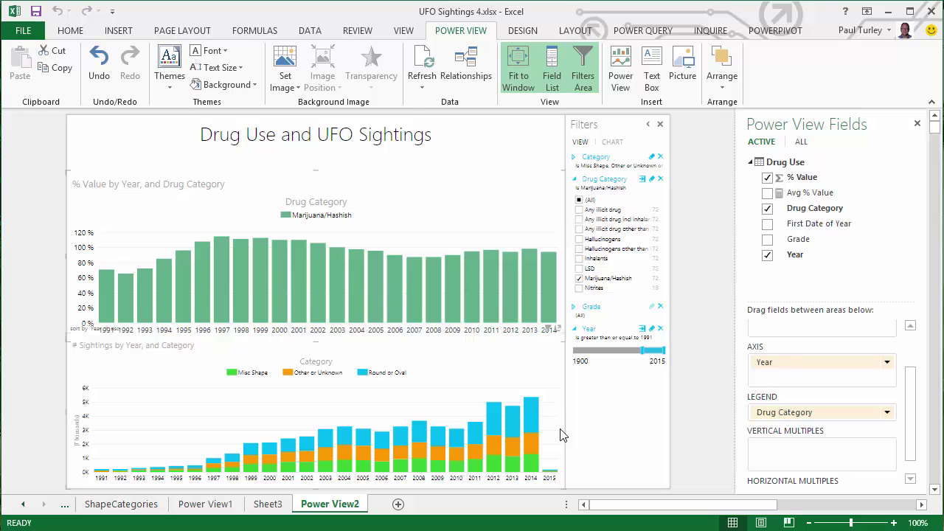